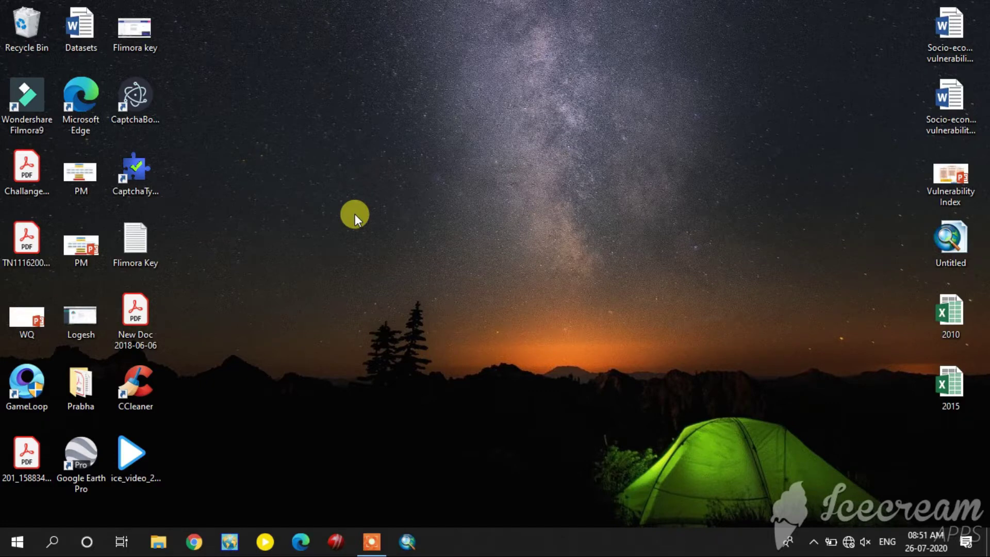
Step: Expand the ENVI 5.1 folder in the Start menu to reveal ENVI Classic
click(17, 542)
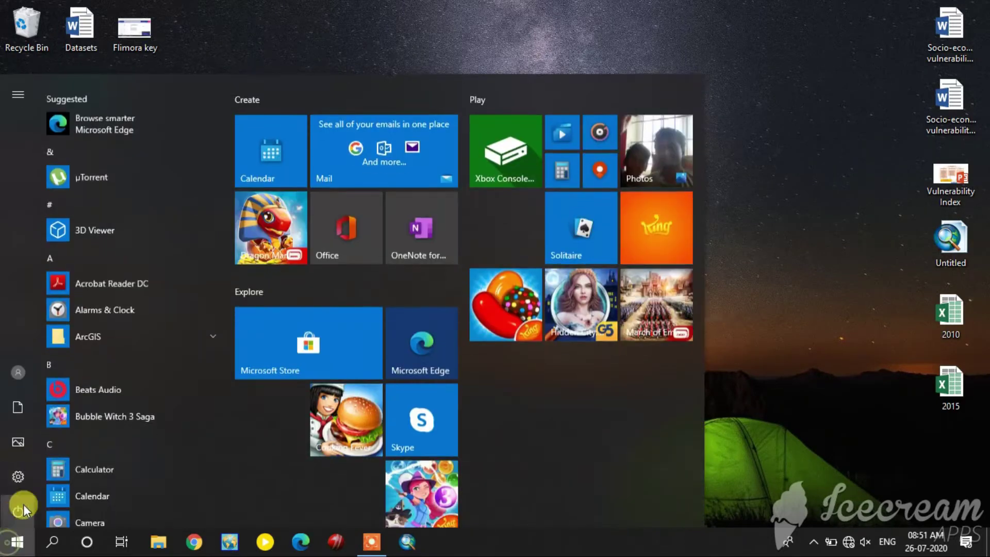
scroll(158, 320, down, 1)
scroll(159, 320, down, 2)
scroll(158, 320, down, 2)
scroll(158, 320, down, 2)
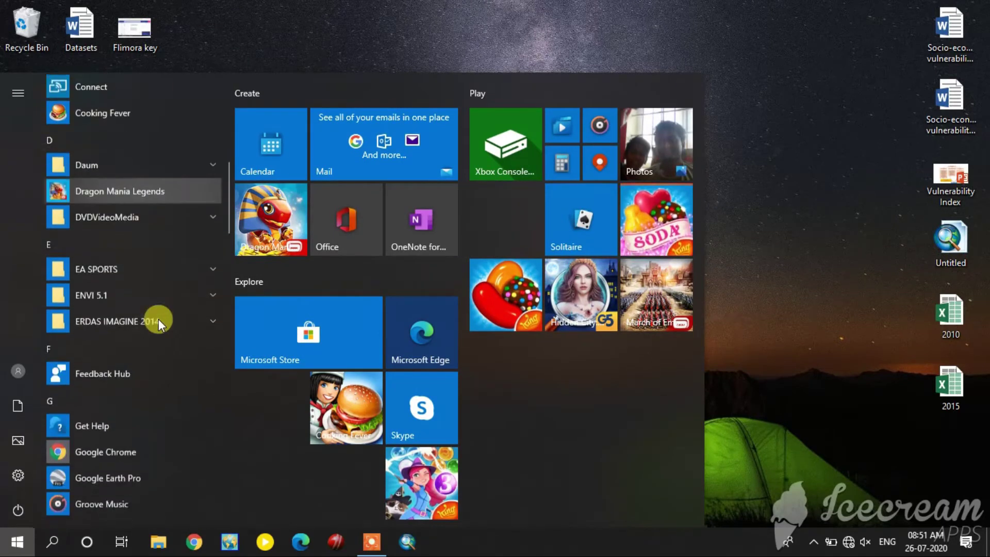
click(153, 278)
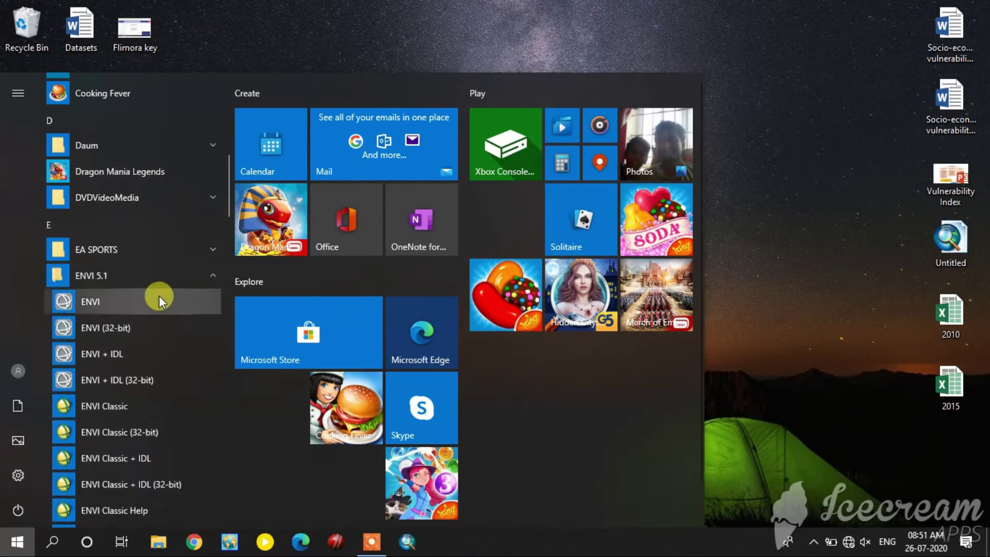
scroll(159, 301, down, 2)
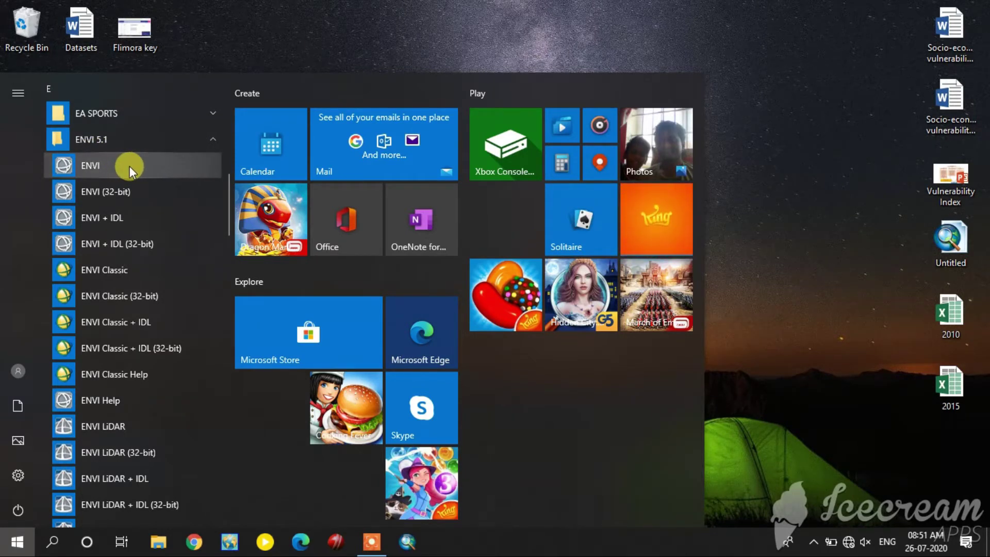
Step: Launch ENVI Classic, refresh the desktop while it loads, and show its File menu
click(116, 271)
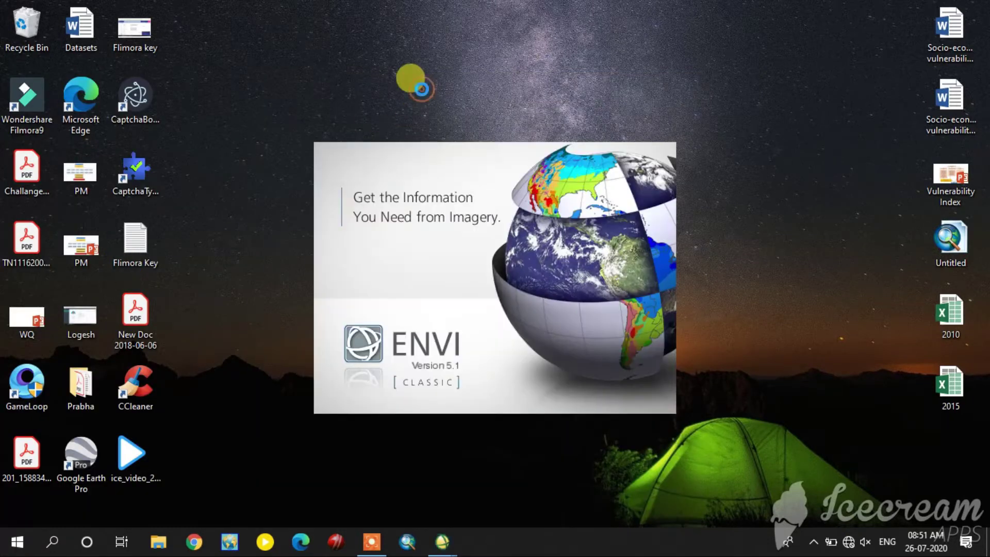
right_click(422, 88)
click(465, 134)
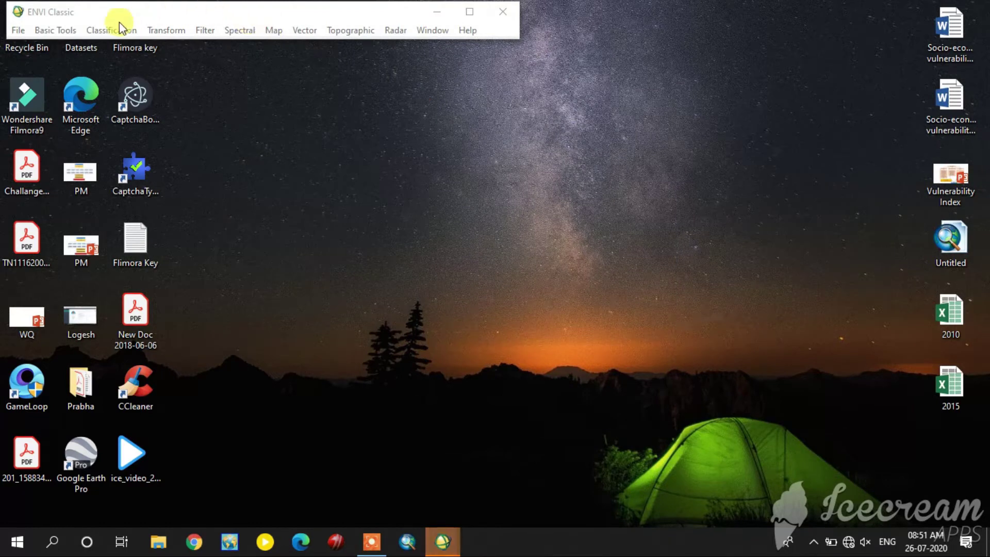
click(16, 29)
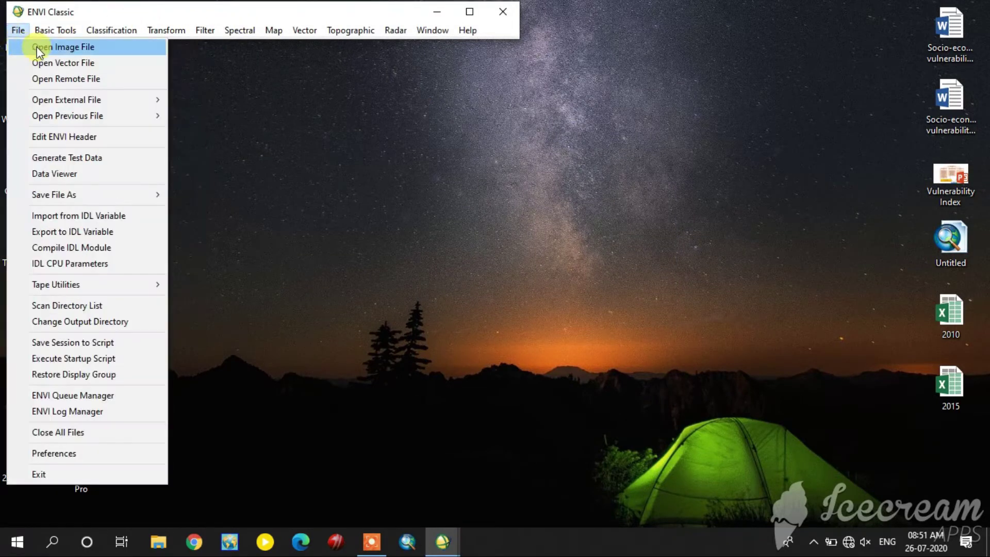
Step: Open Landsat band files B5, B4, B3 and B2 from E:\Analysis\LC08
click(37, 48)
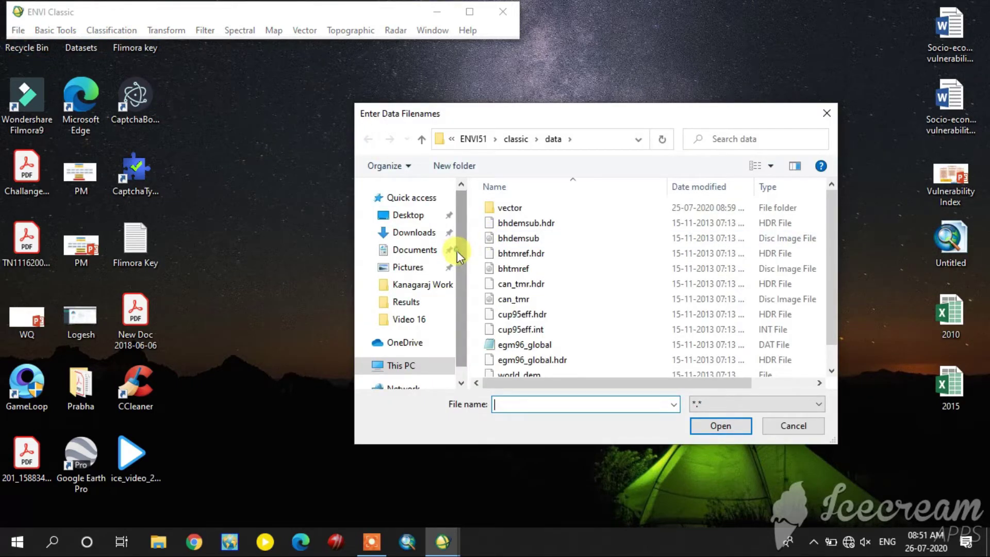
scroll(457, 250, down, 1)
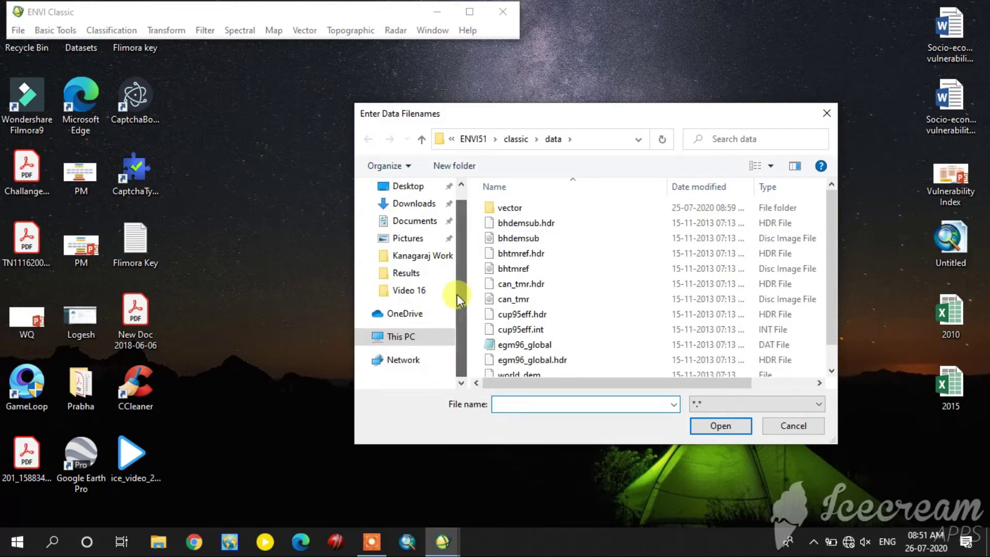
click(434, 338)
scroll(551, 310, down, 3)
mouse_move(573, 327)
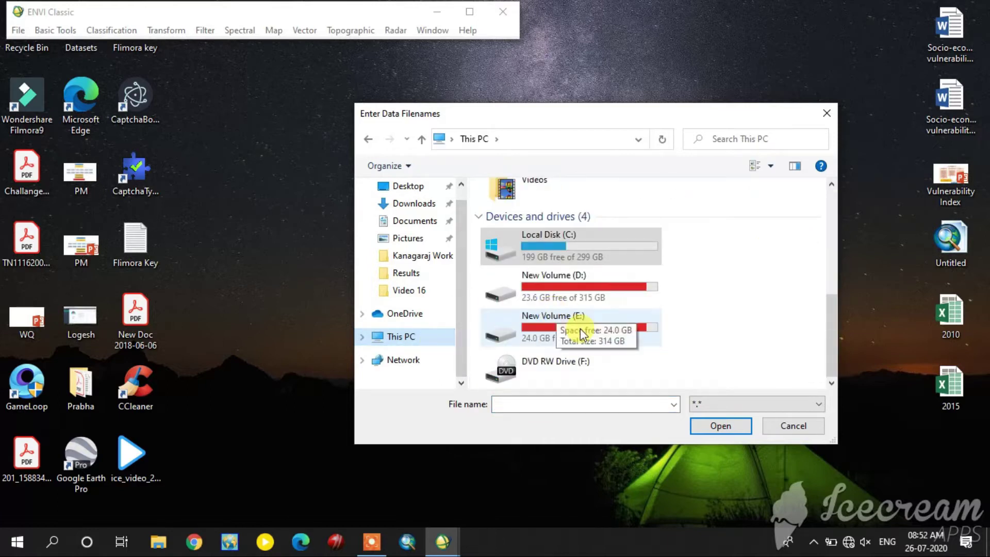
double_click(580, 333)
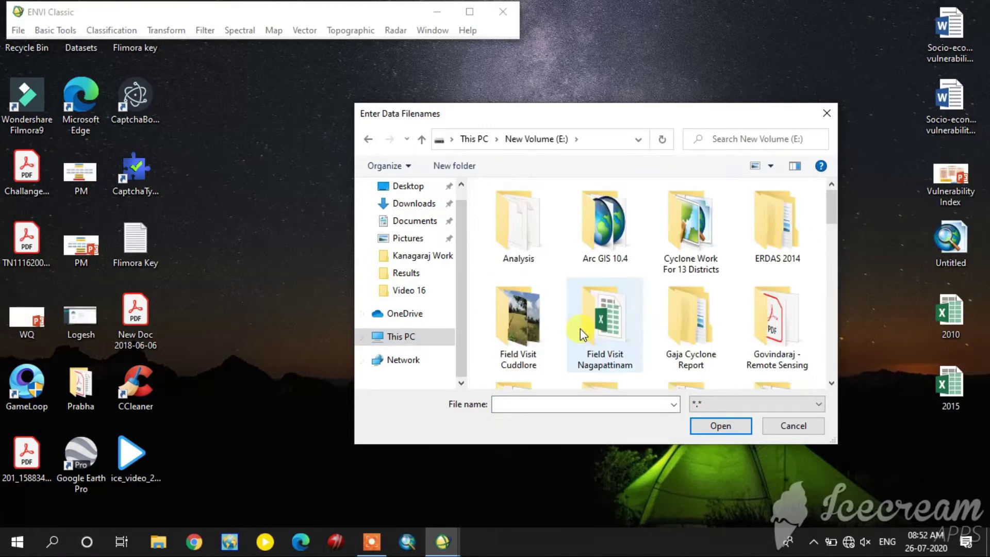
double_click(529, 263)
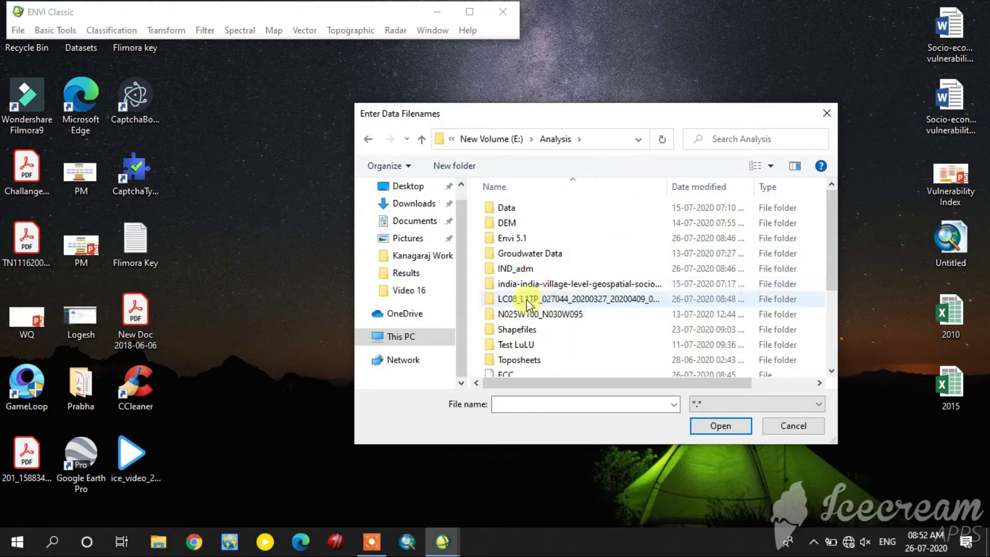
double_click(544, 300)
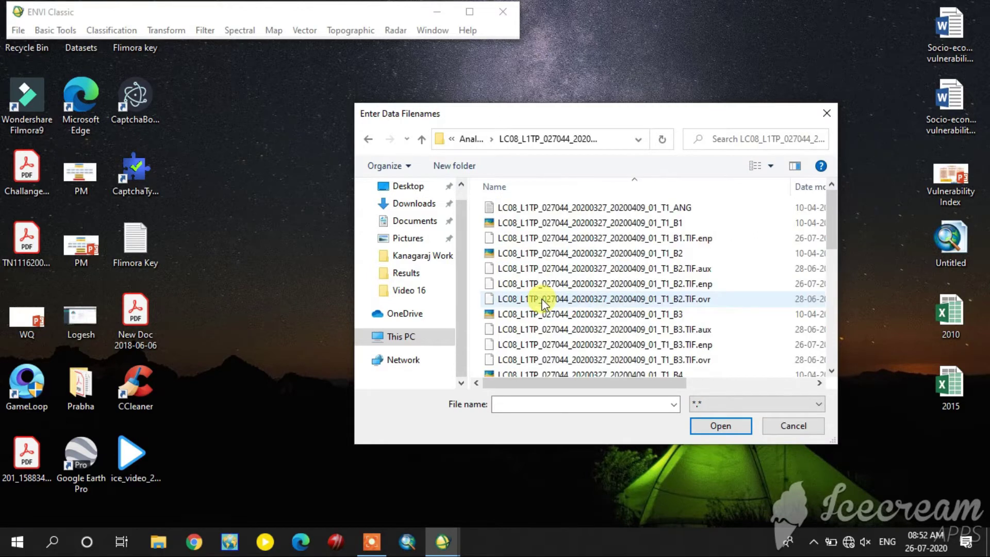
scroll(689, 348, down, 1)
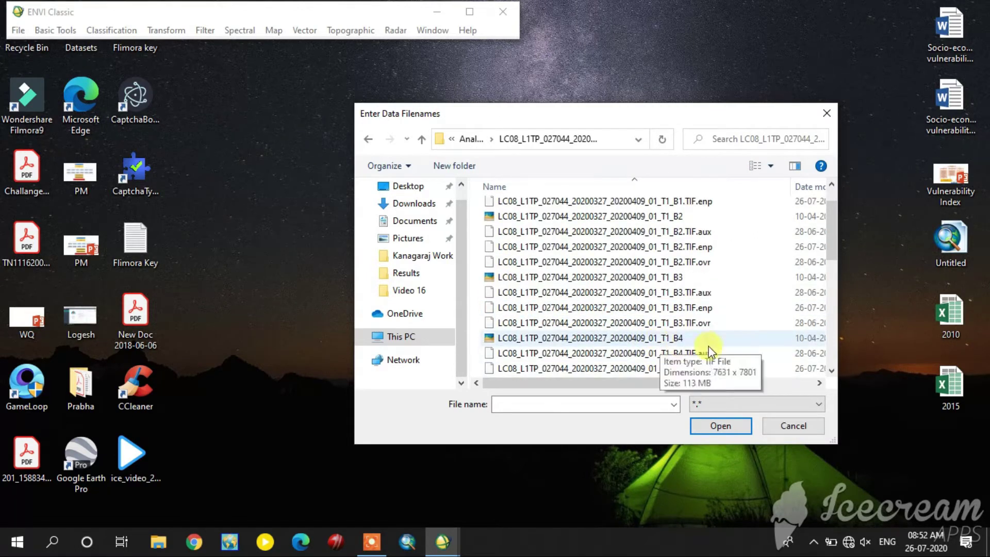
scroll(681, 357, down, 1)
click(652, 355)
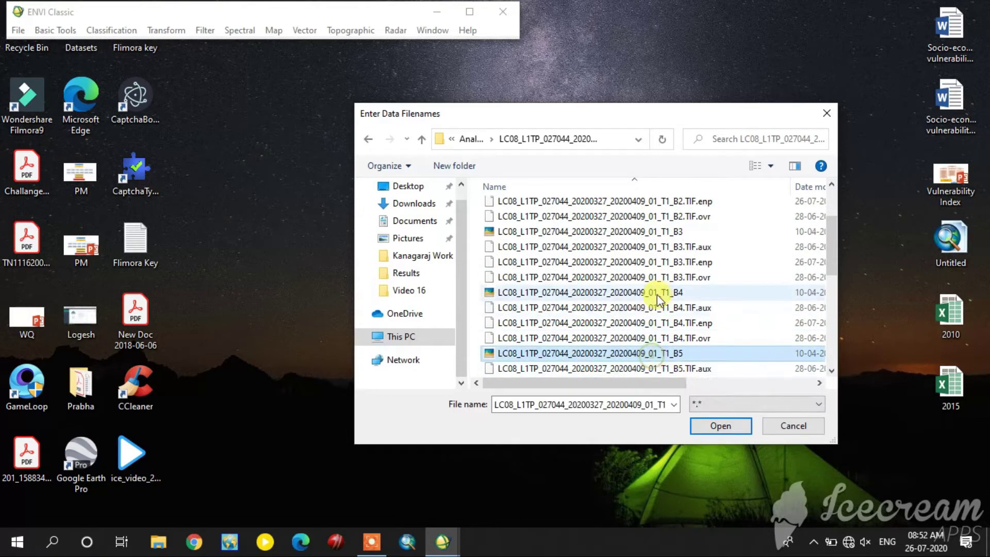
ctrl+click(657, 294)
ctrl+click(664, 232)
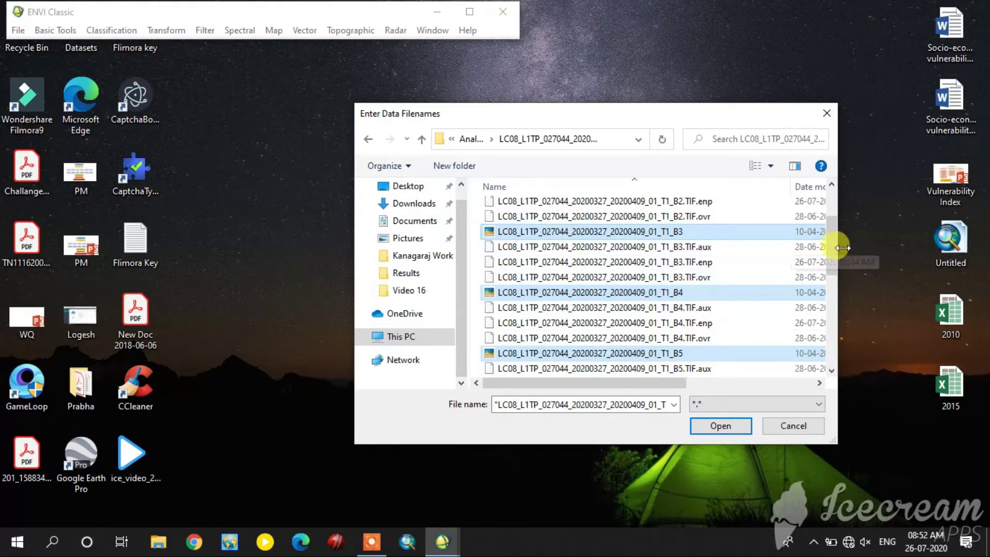
scroll(836, 239, up, 2)
ctrl+click(691, 236)
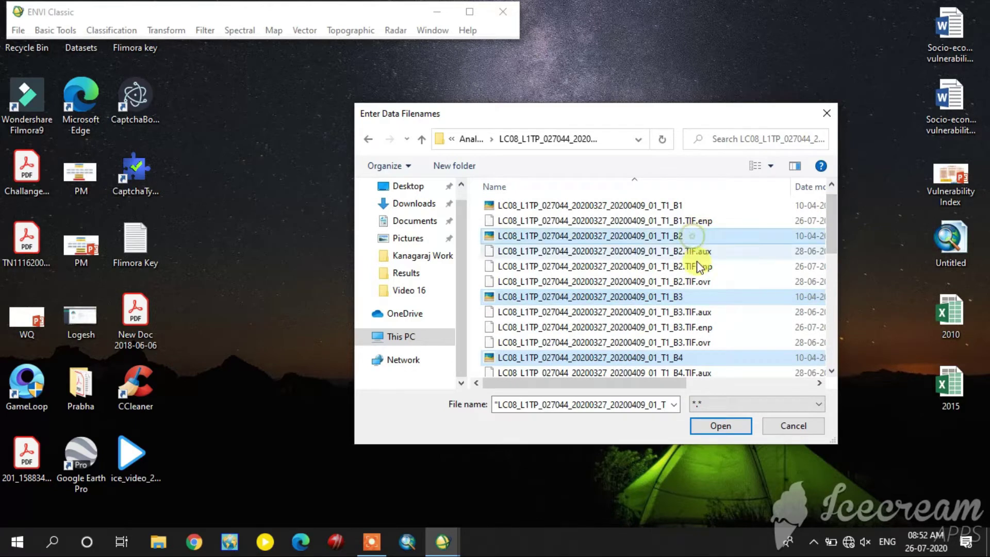
click(725, 426)
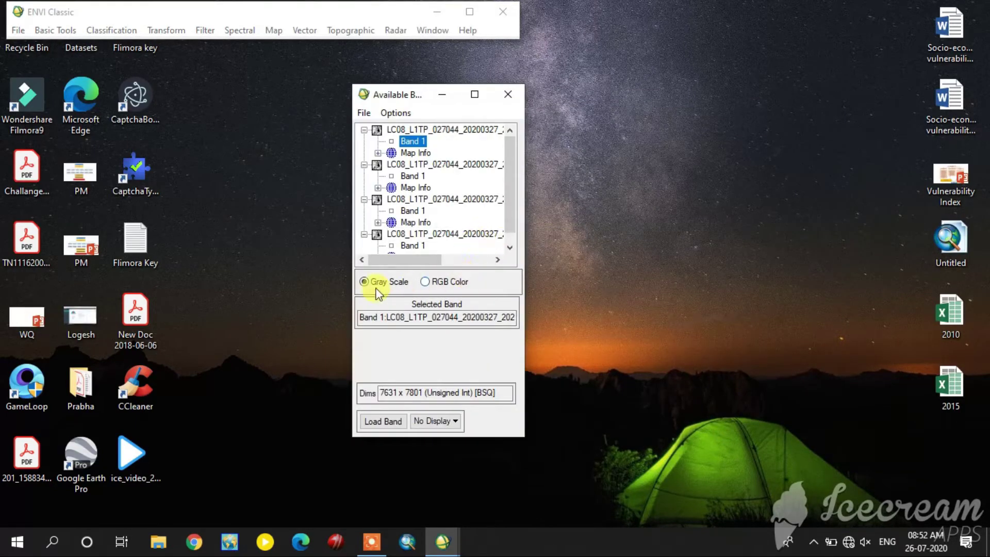
Step: Display an RGB composite from Band 1 of three LC08 files, then reassign two channels
click(427, 282)
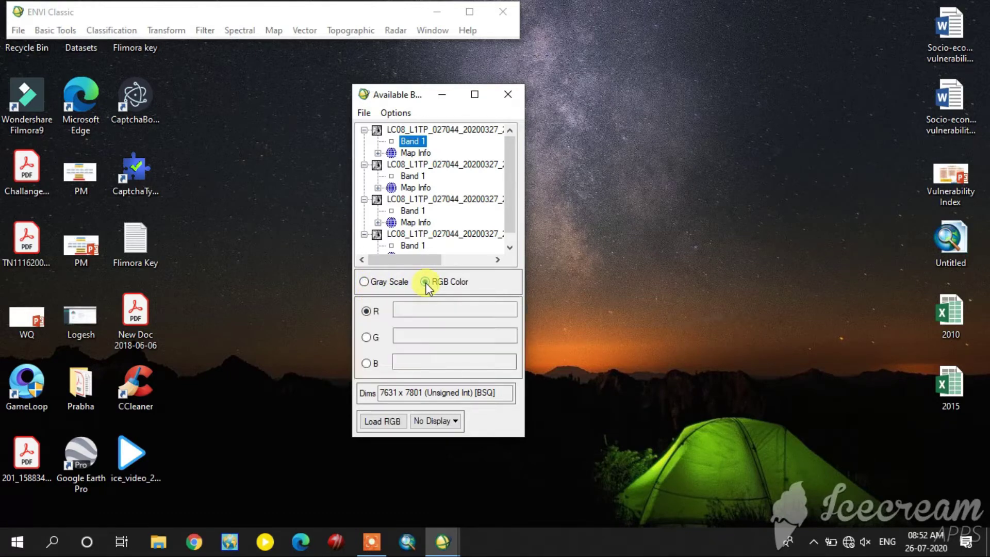
mouse_move(430, 259)
mouse_down()
mouse_move(481, 257)
mouse_move(400, 260)
mouse_up()
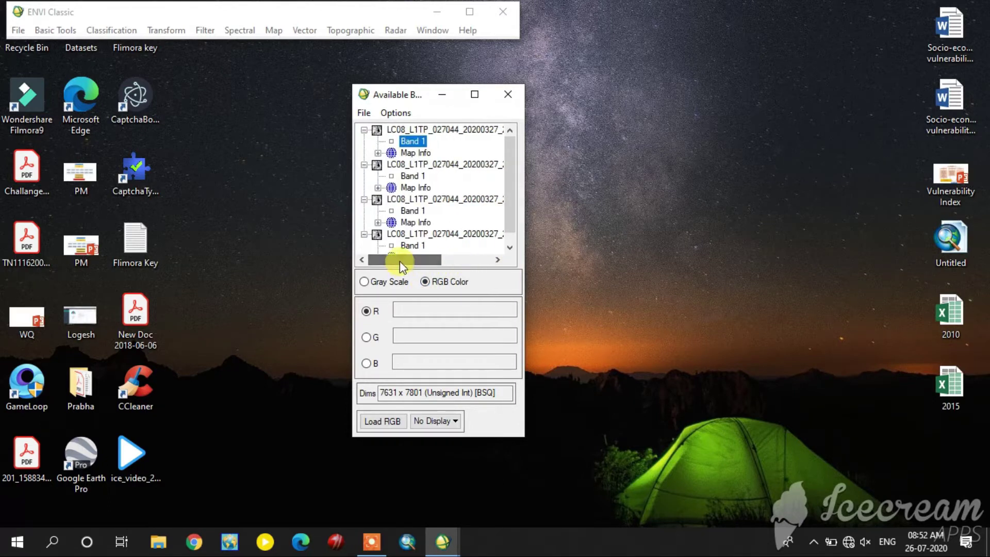
click(414, 144)
click(413, 176)
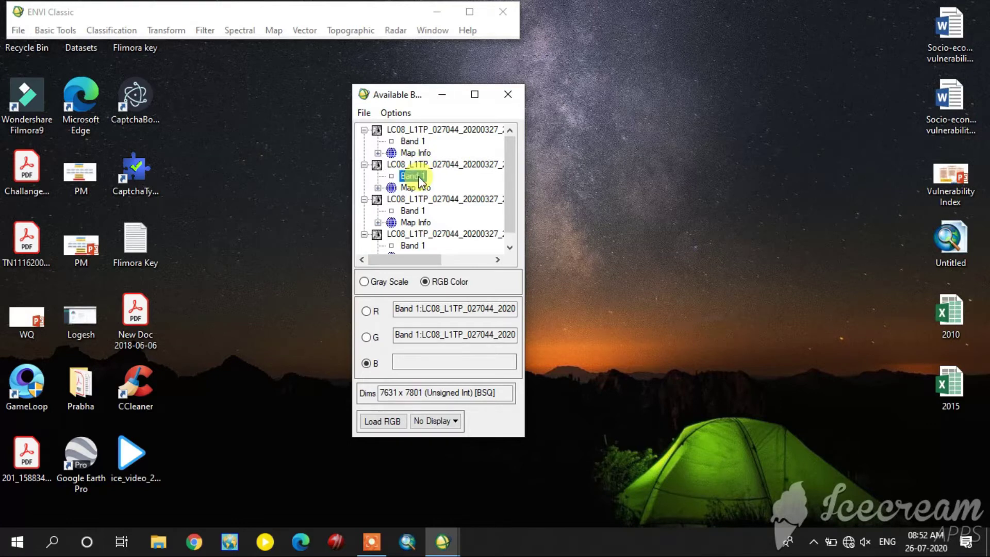
click(419, 209)
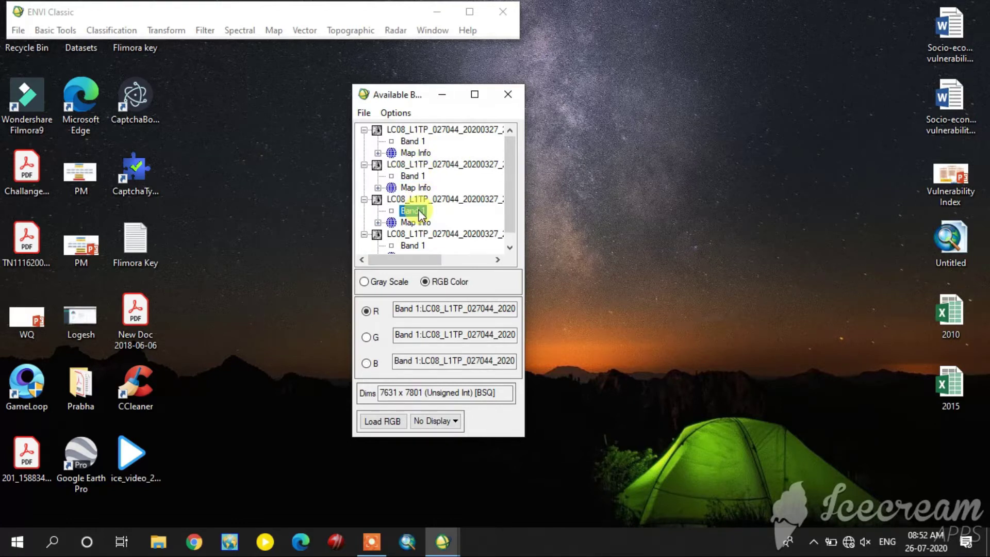
click(384, 426)
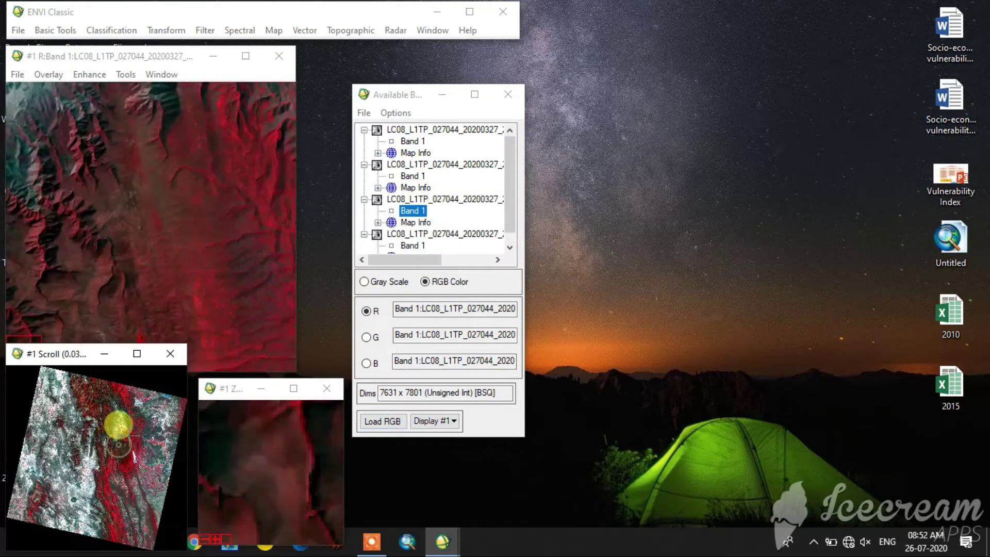
drag(120, 476, 109, 422)
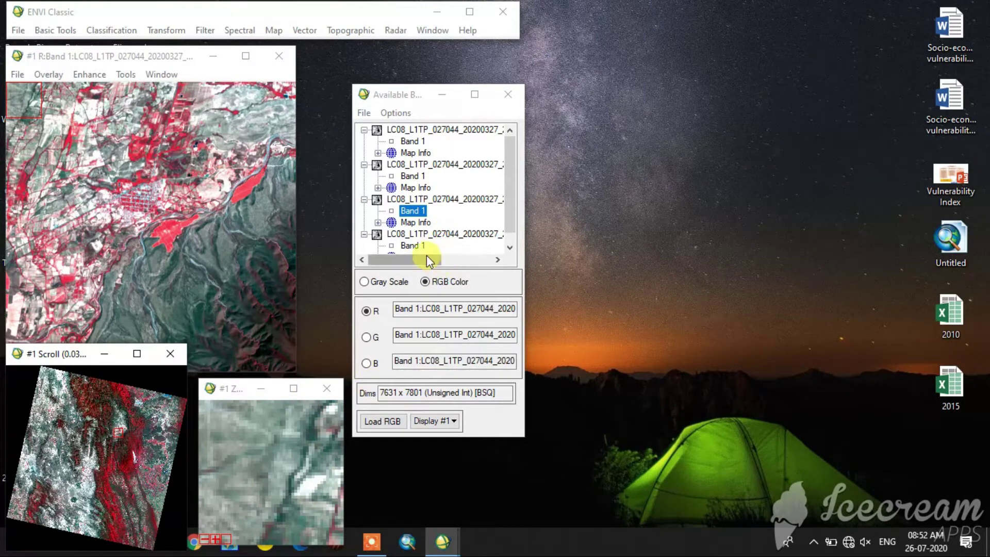
drag(510, 203, 512, 210)
mouse_move(433, 260)
mouse_down()
mouse_move(452, 262)
mouse_move(471, 241)
mouse_move(372, 258)
mouse_up()
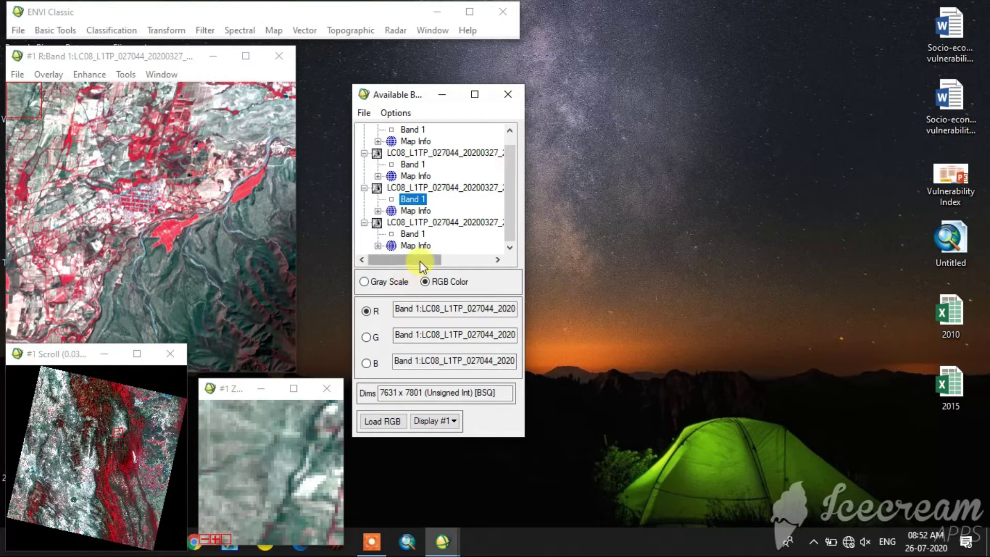
click(418, 166)
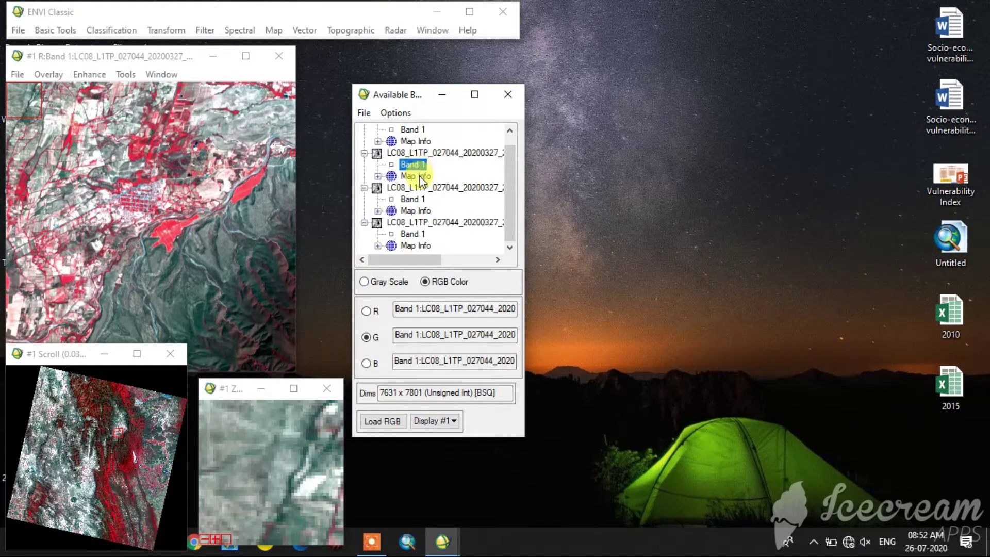
click(414, 234)
Step: Load the RGB composite into new Display #2, pan it, and move its window aside
click(440, 424)
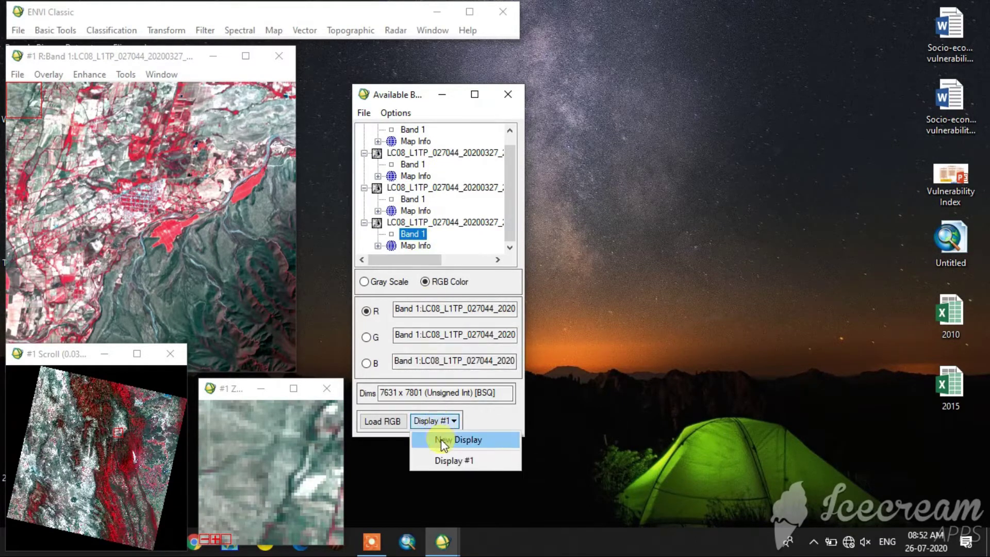
click(445, 441)
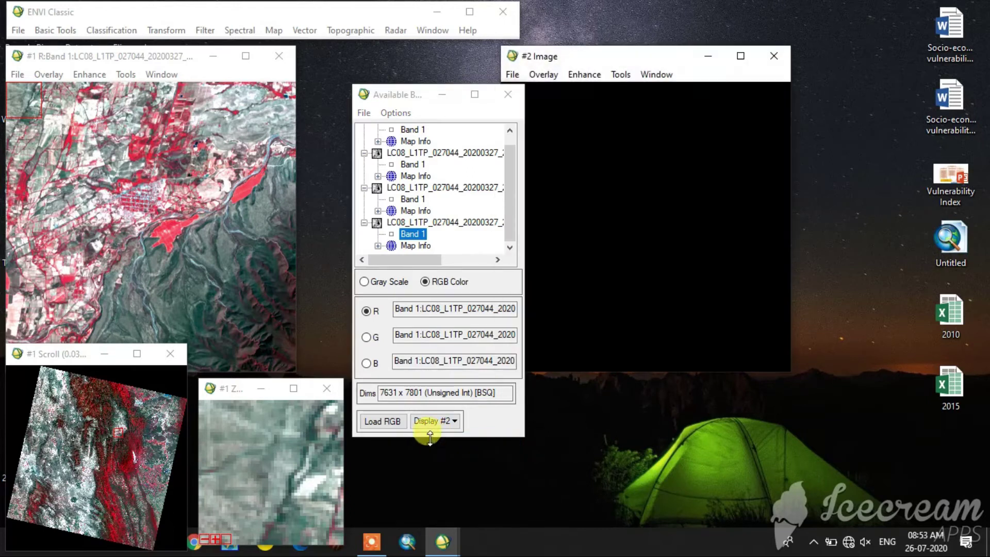
click(398, 422)
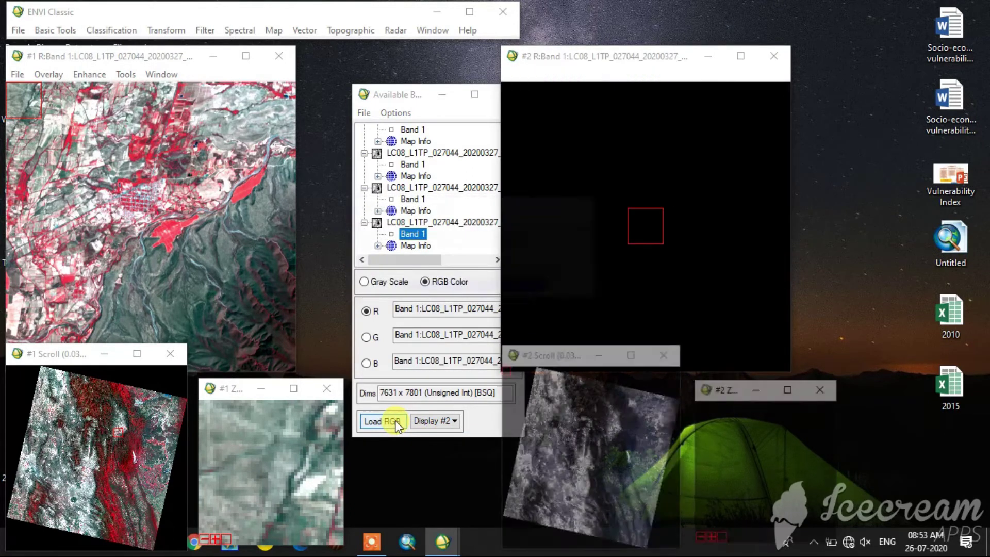
mouse_move(610, 442)
mouse_down()
mouse_move(592, 464)
mouse_move(592, 442)
mouse_move(614, 442)
mouse_move(564, 436)
mouse_move(575, 413)
mouse_move(590, 411)
mouse_move(596, 431)
mouse_move(597, 410)
mouse_move(601, 423)
mouse_up()
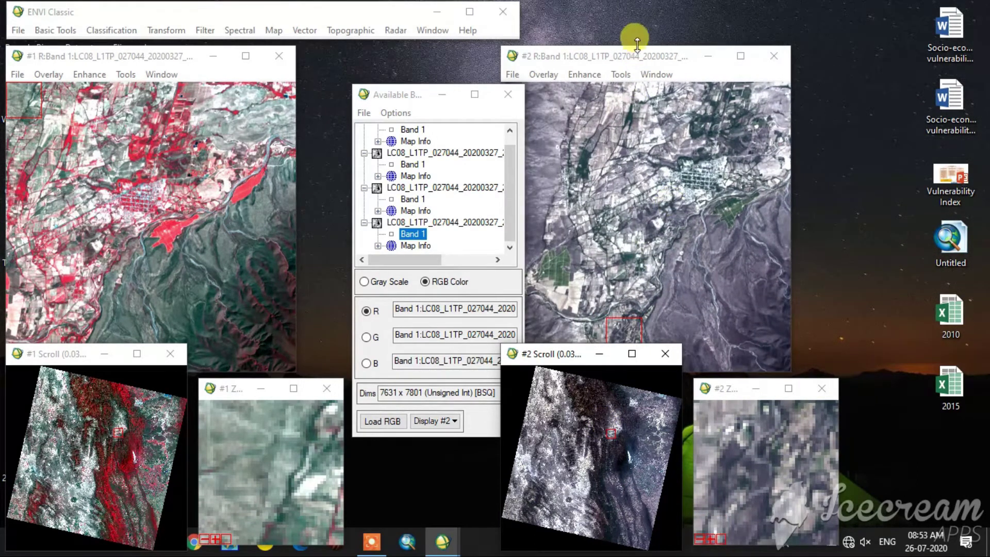
drag(645, 58, 708, 22)
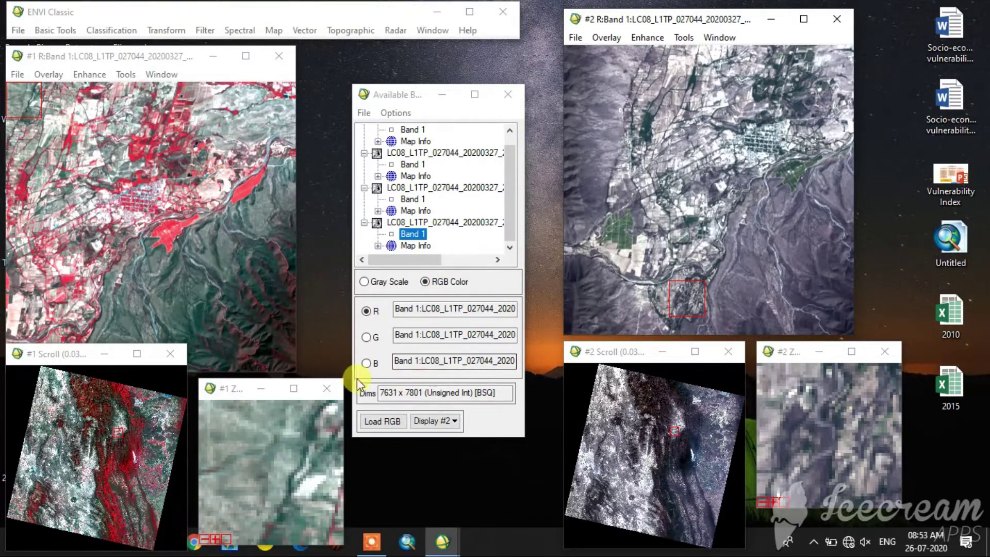
Step: Import the B5, B4 and B3 band files into the Layer Stacking tool
click(62, 31)
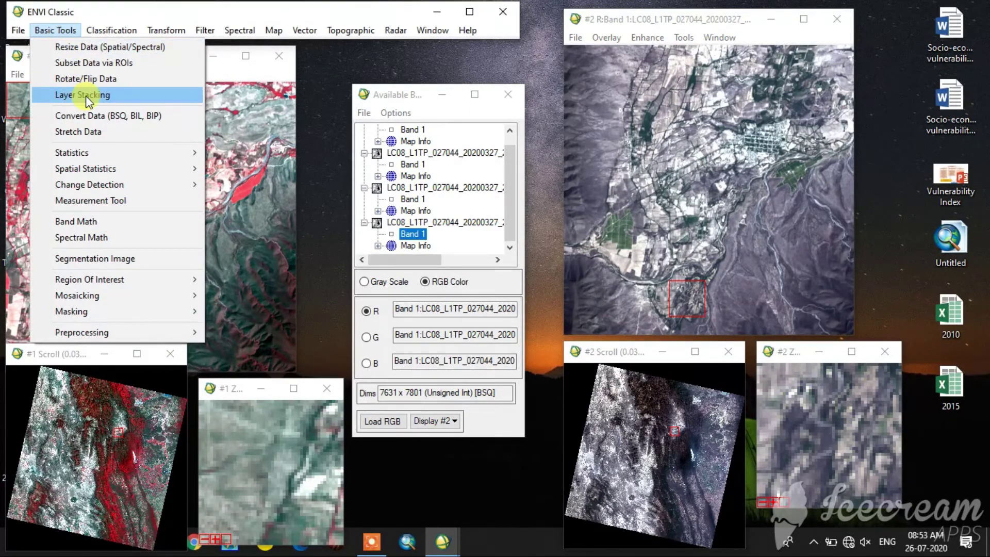
click(82, 96)
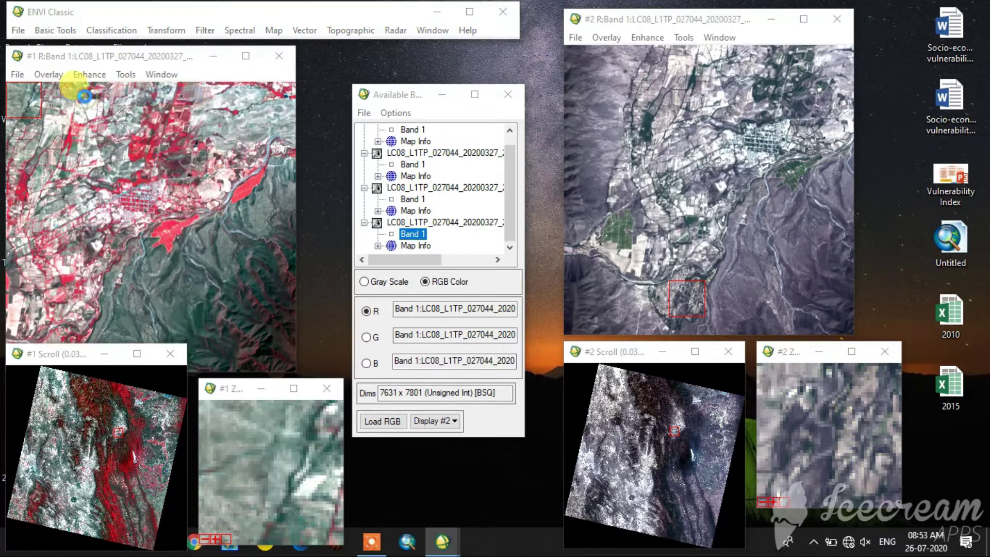
drag(251, 100, 378, 119)
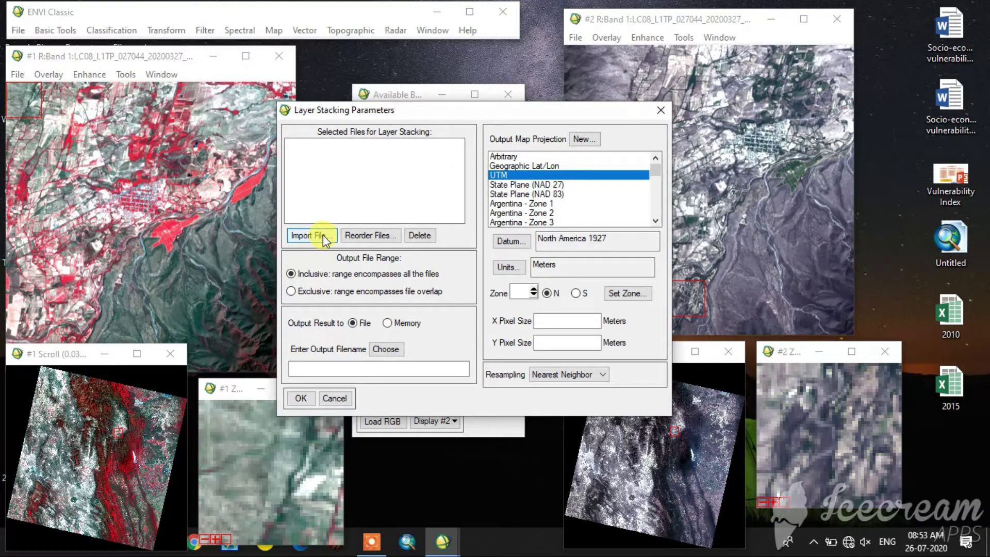
click(322, 234)
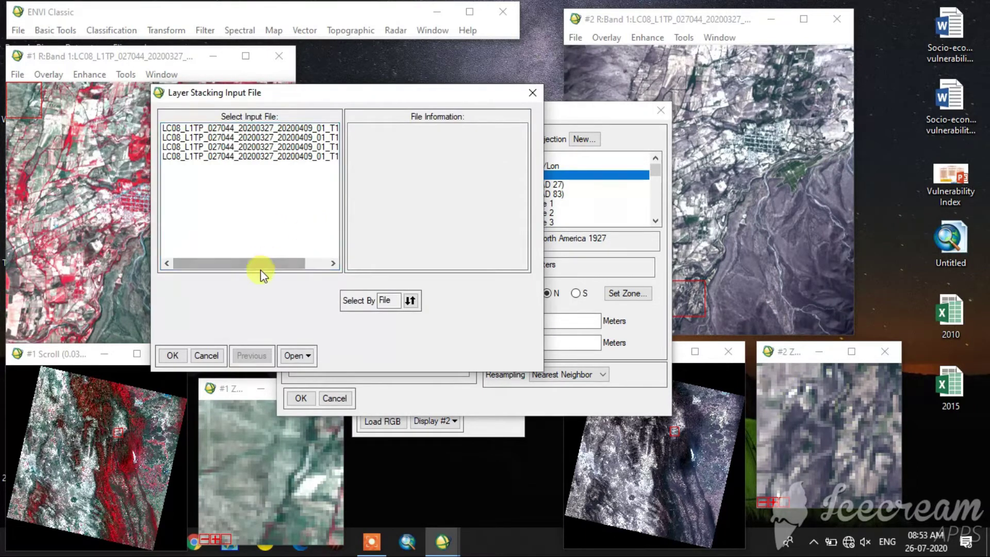
drag(261, 264, 282, 264)
click(320, 129)
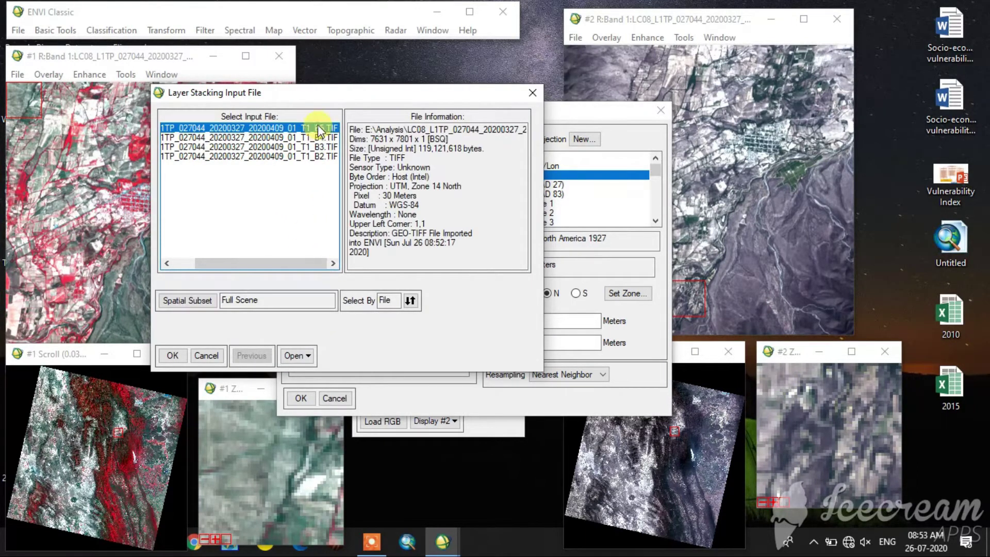
ctrl+click(319, 138)
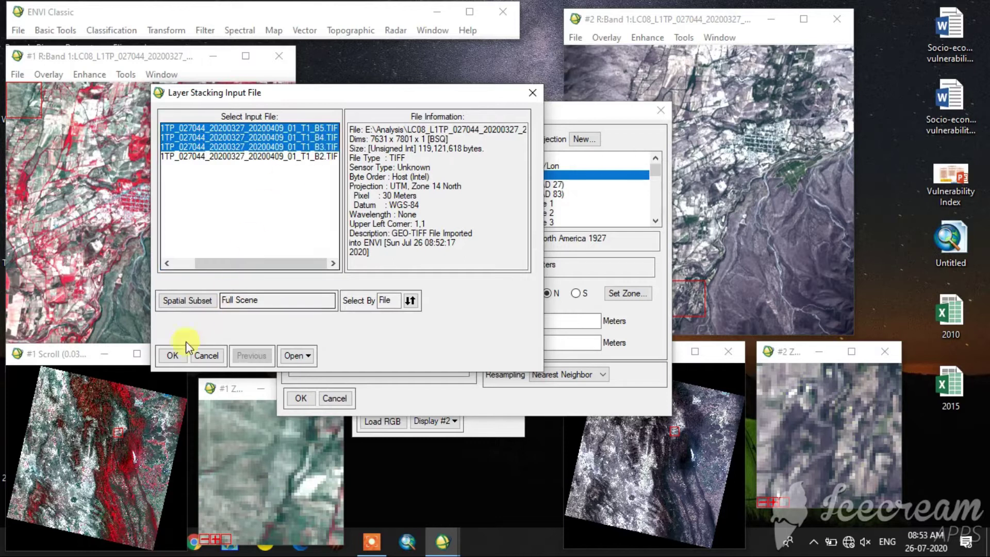
click(175, 356)
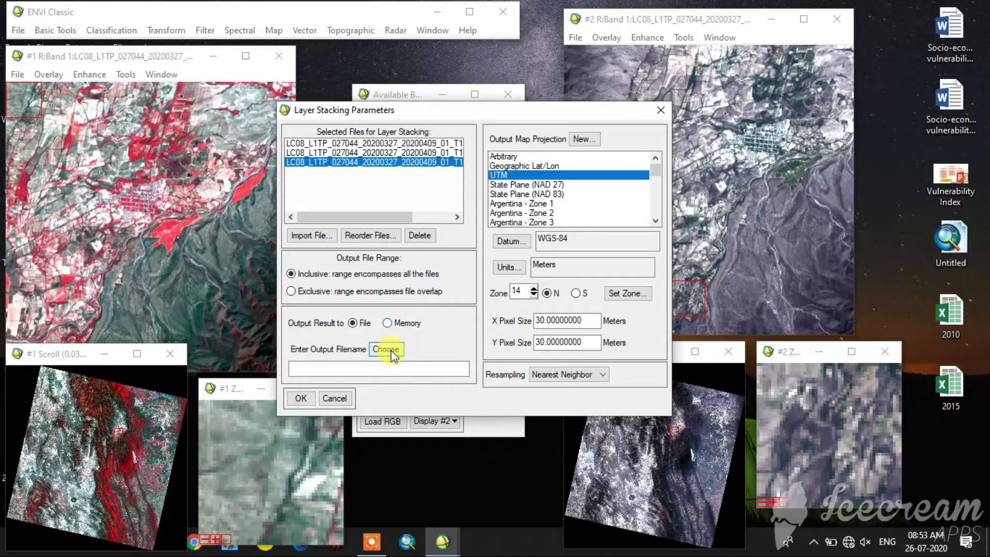
Step: Run the stack with output kept in memory, accepting the memory warning
click(387, 332)
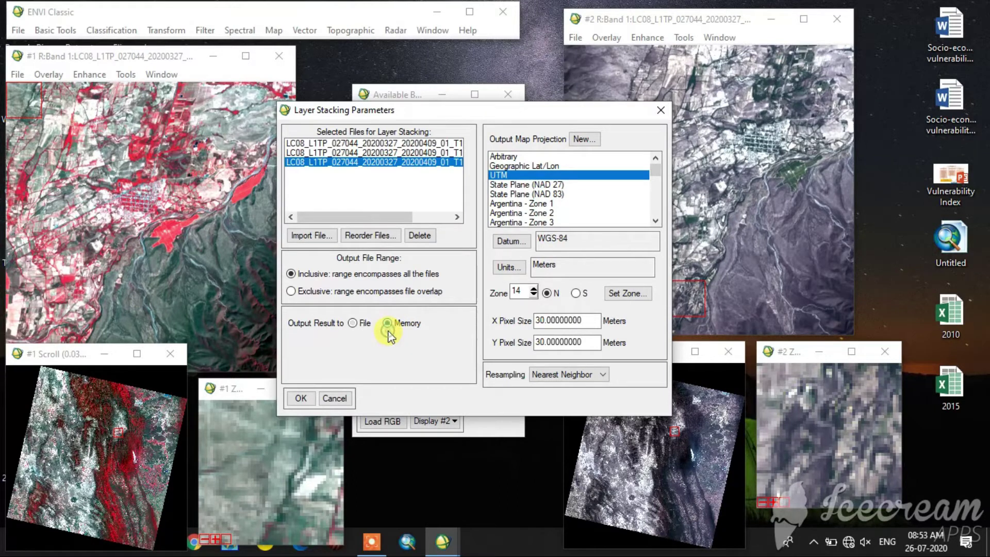
click(310, 397)
click(459, 220)
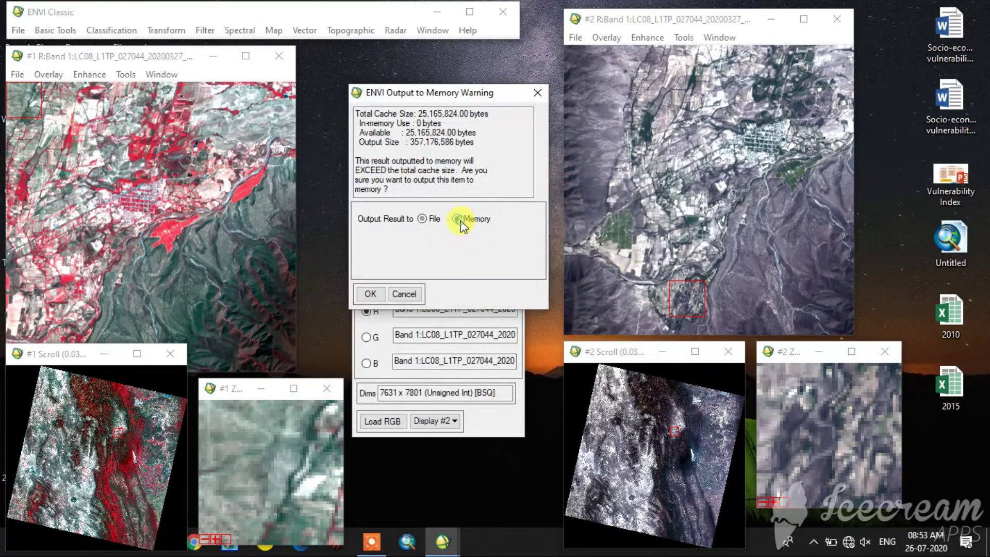
click(374, 293)
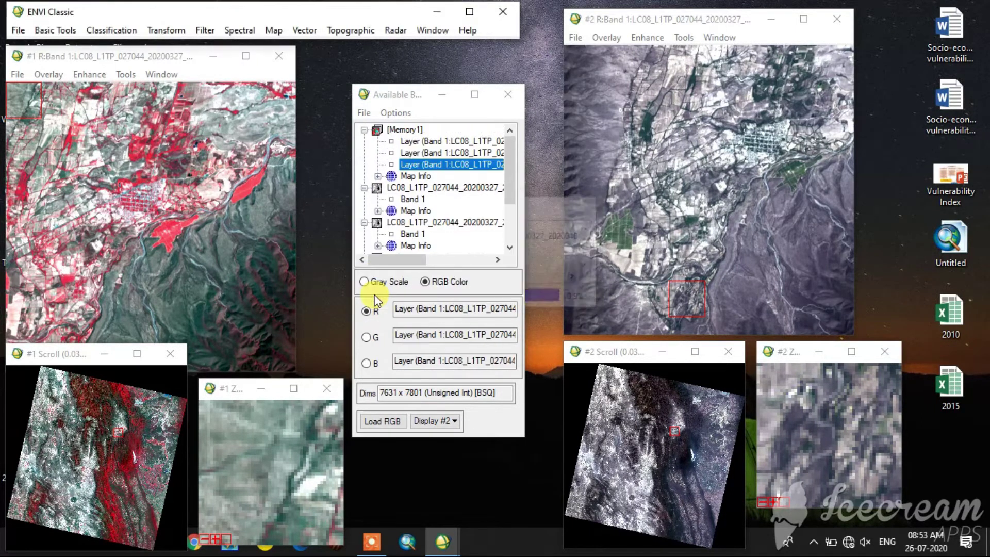
Step: Load the Memory1 stack as an RGB composite in new Display #3 and pan it
click(405, 130)
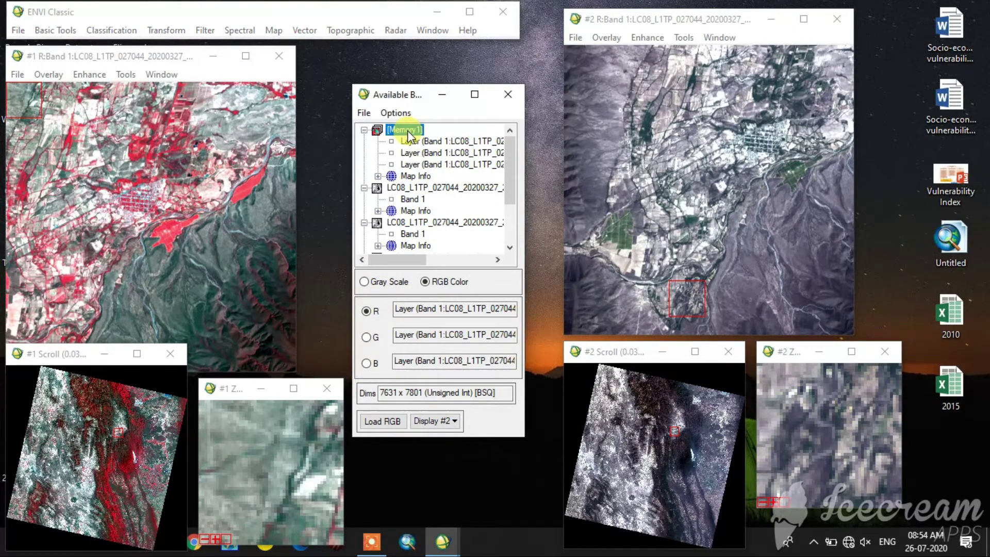
click(448, 423)
click(454, 441)
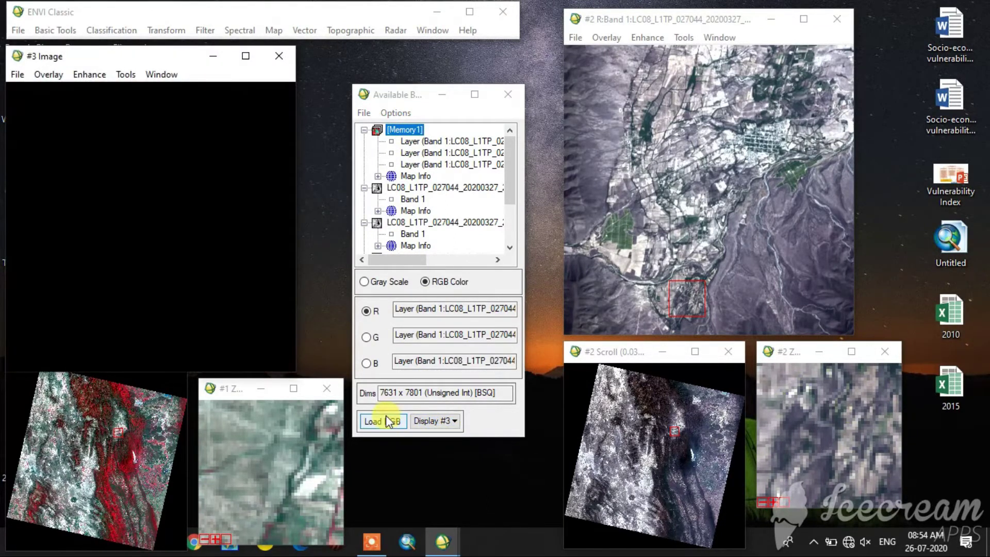
click(386, 417)
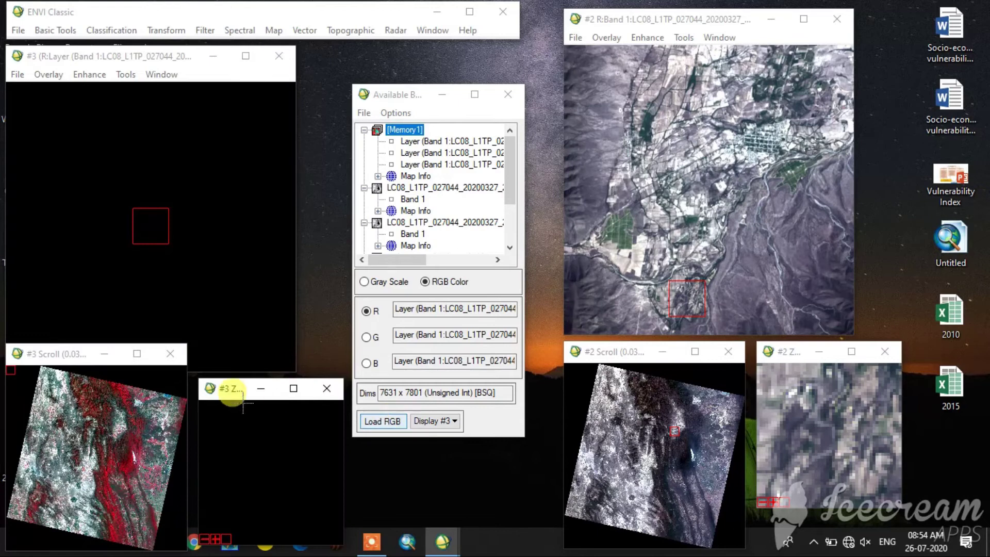
click(99, 474)
mouse_move(109, 484)
mouse_down()
mouse_move(134, 424)
mouse_move(107, 422)
mouse_up()
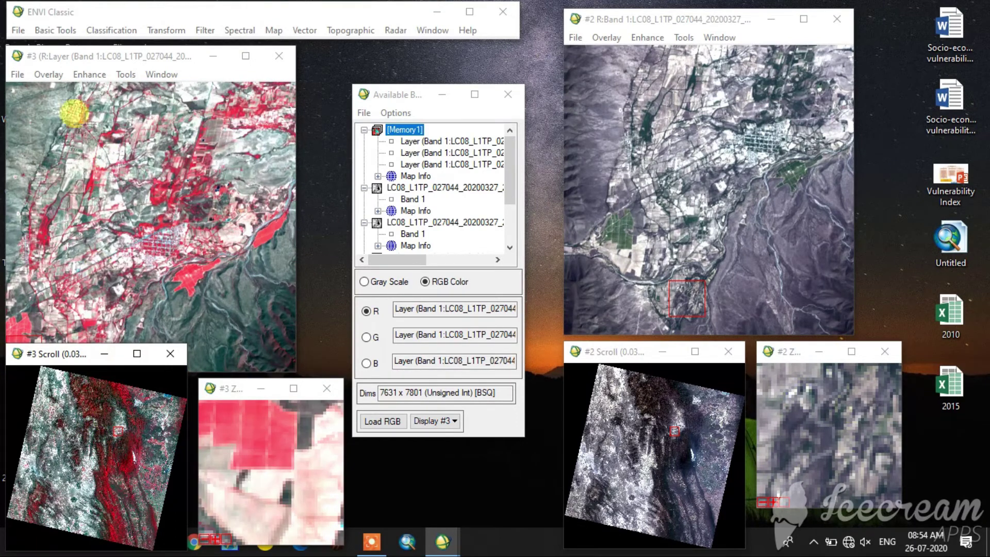
click(16, 34)
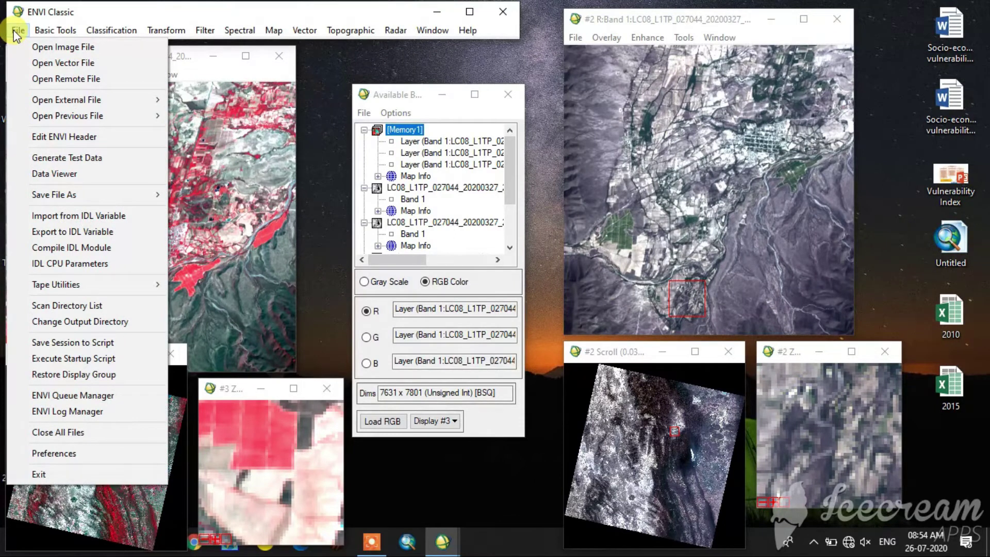
mouse_move(54, 195)
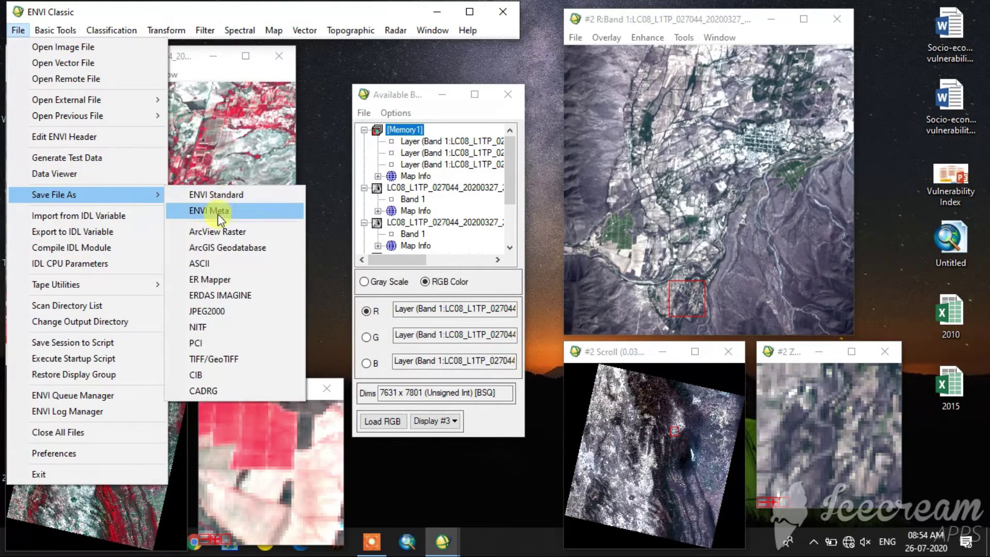
Step: Choose Memory1 as the input image for TIFF/GeoTIFF export
click(228, 364)
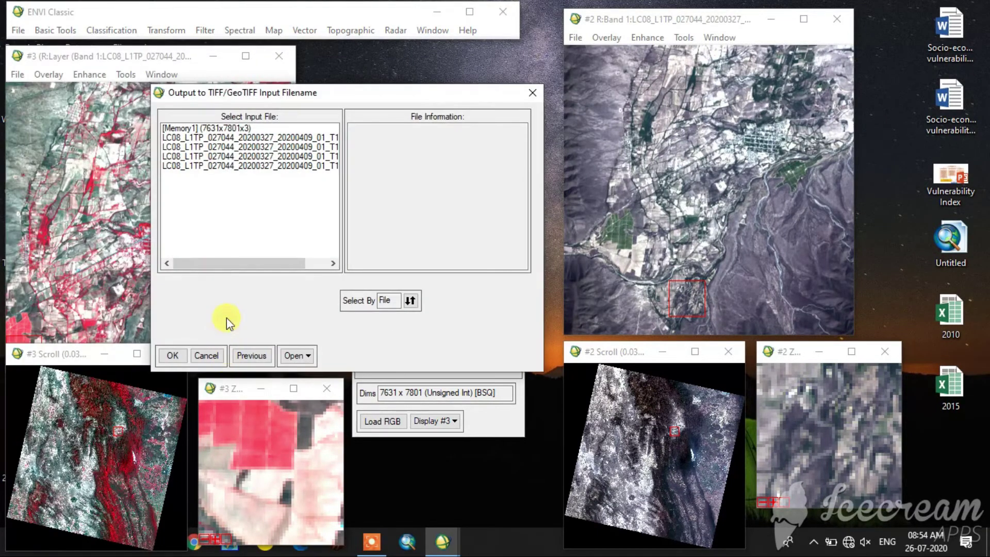
click(208, 128)
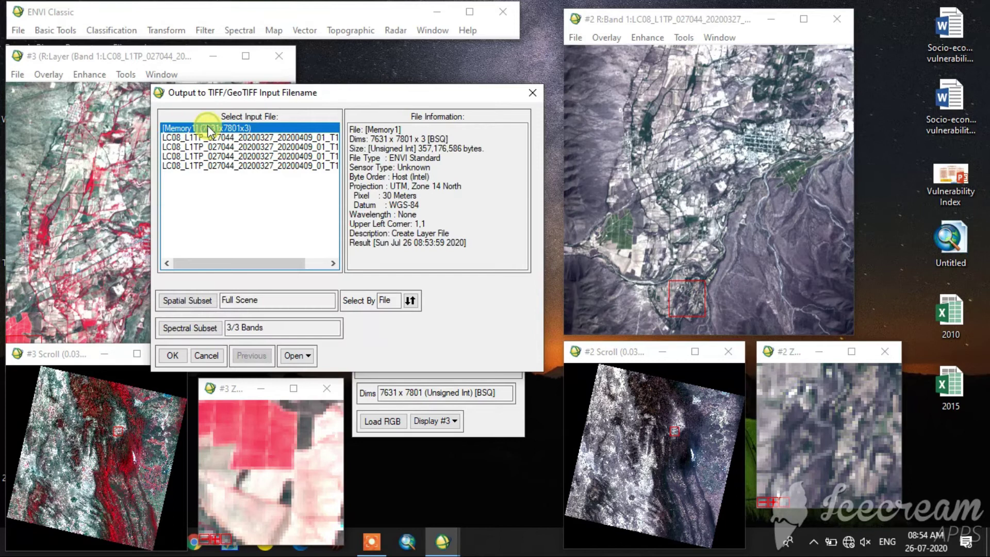
click(174, 358)
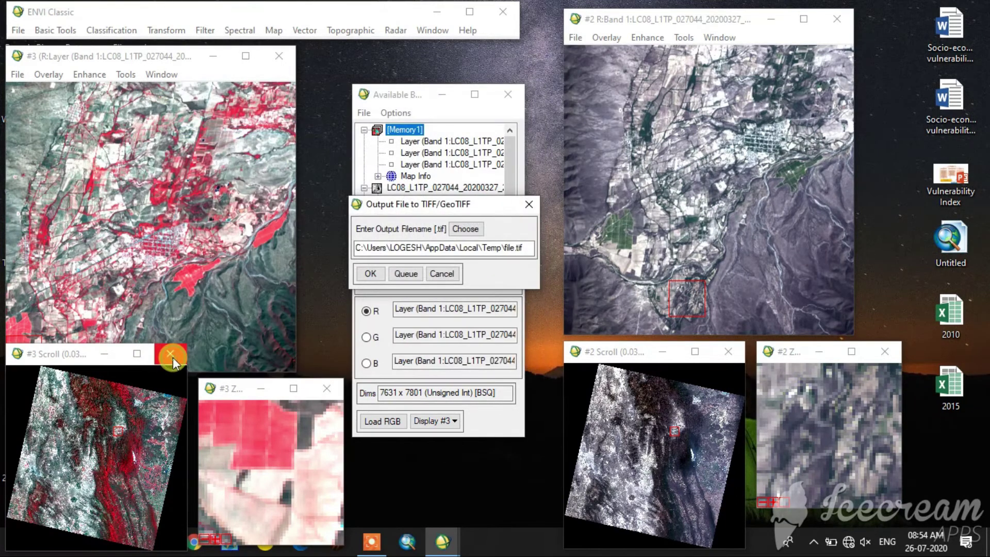
Step: Set the output file name to FCC in the E:\Analysis folder
click(465, 230)
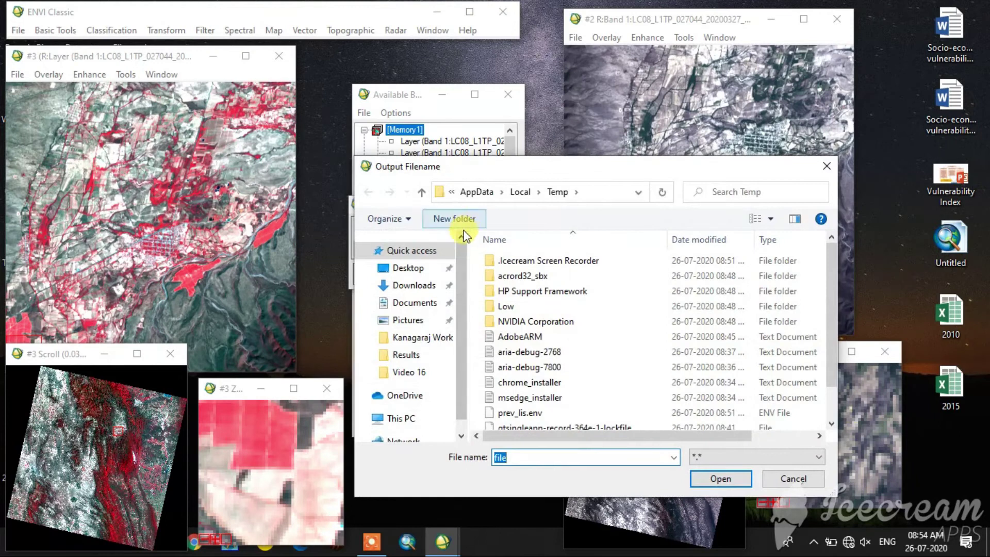
scroll(410, 391, down, 1)
click(395, 389)
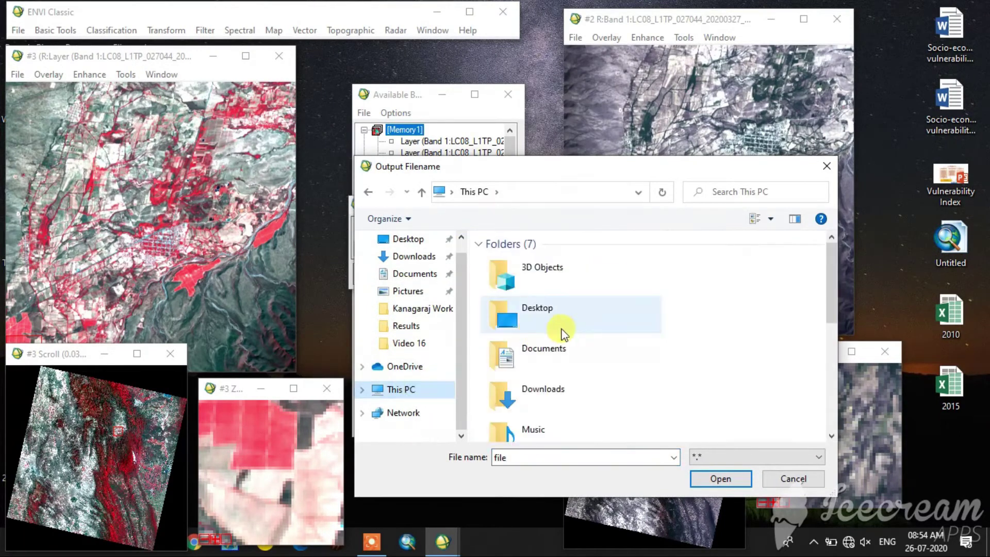
scroll(562, 334, down, 3)
double_click(591, 388)
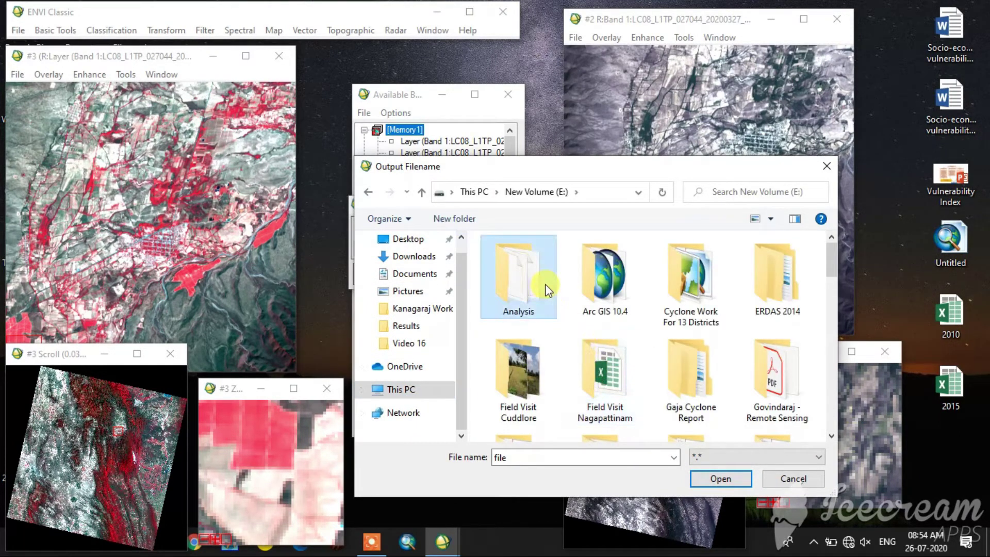
double_click(545, 289)
double_click(527, 458)
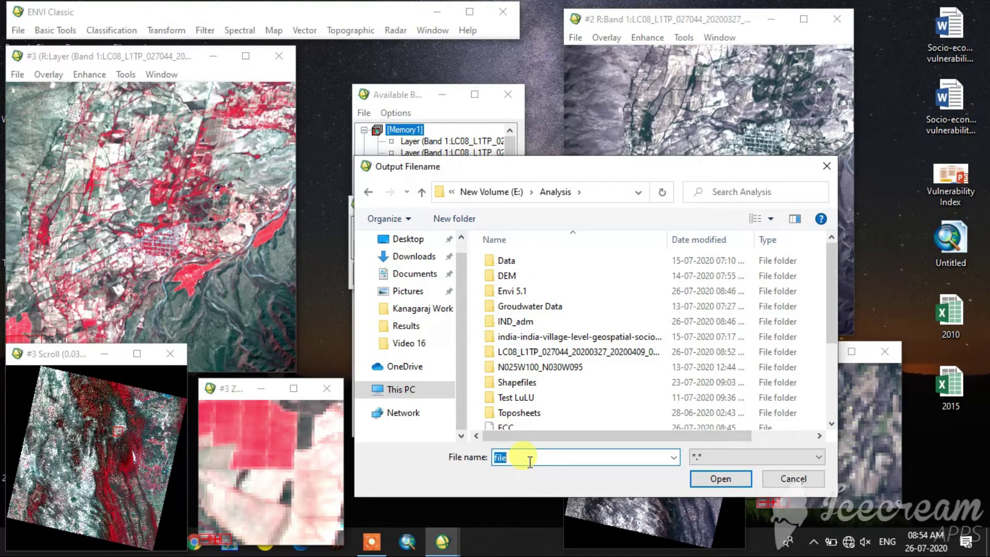
text(F)
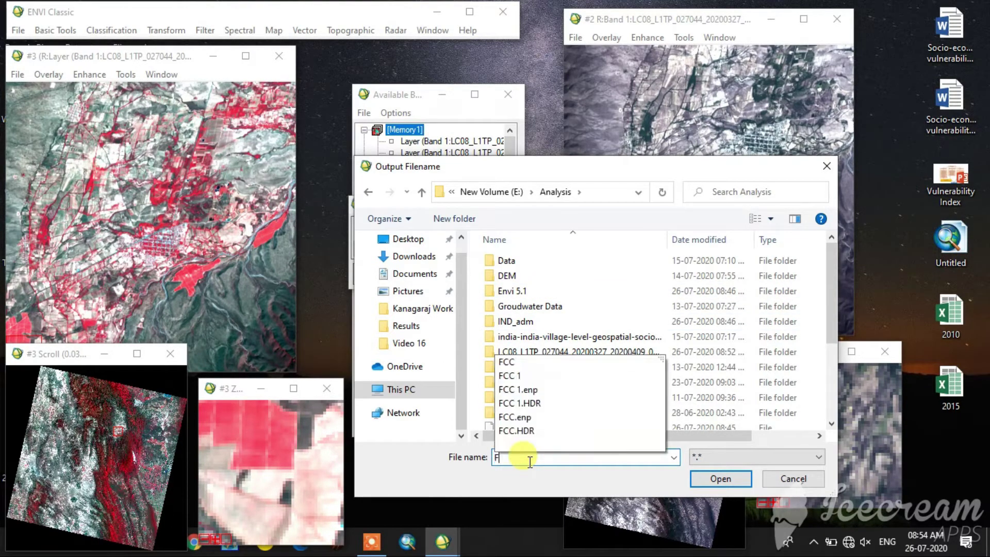
text(CC)
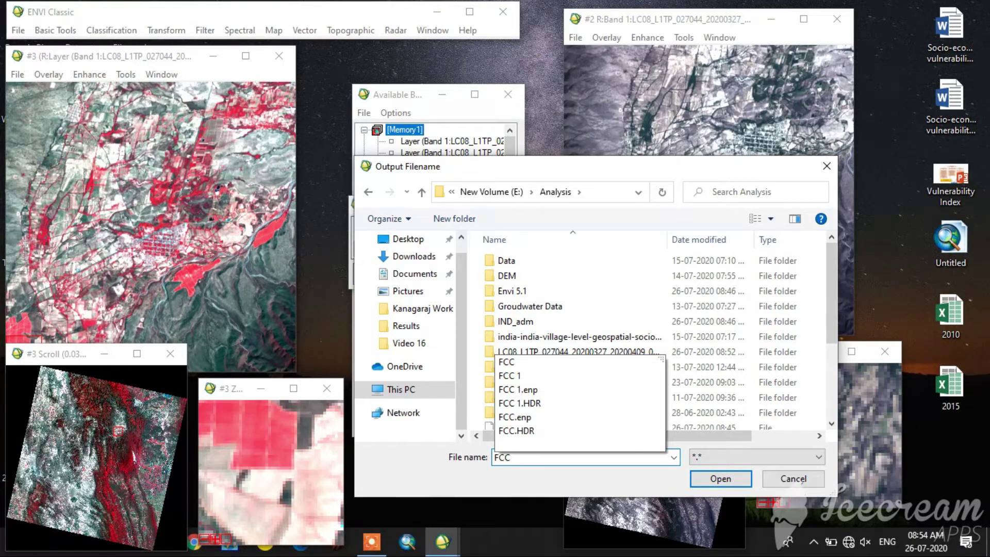
text(.tiff)
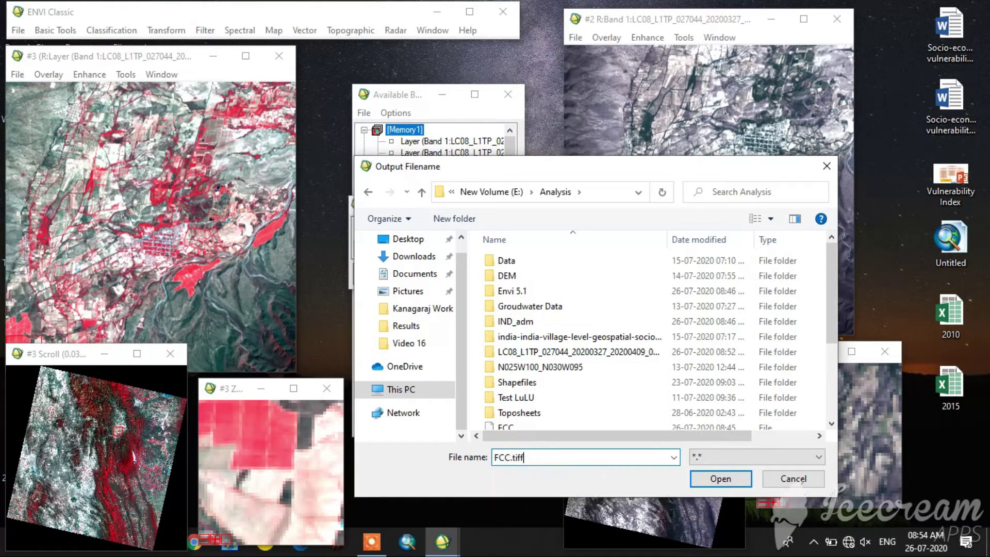
key(BackSpace)
key(BackSpace)
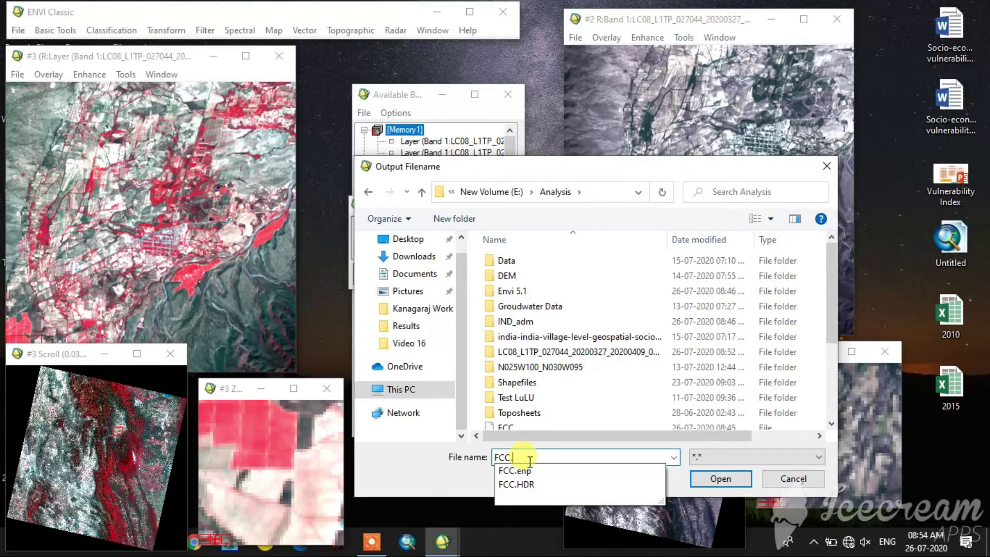
key(BackSpace)
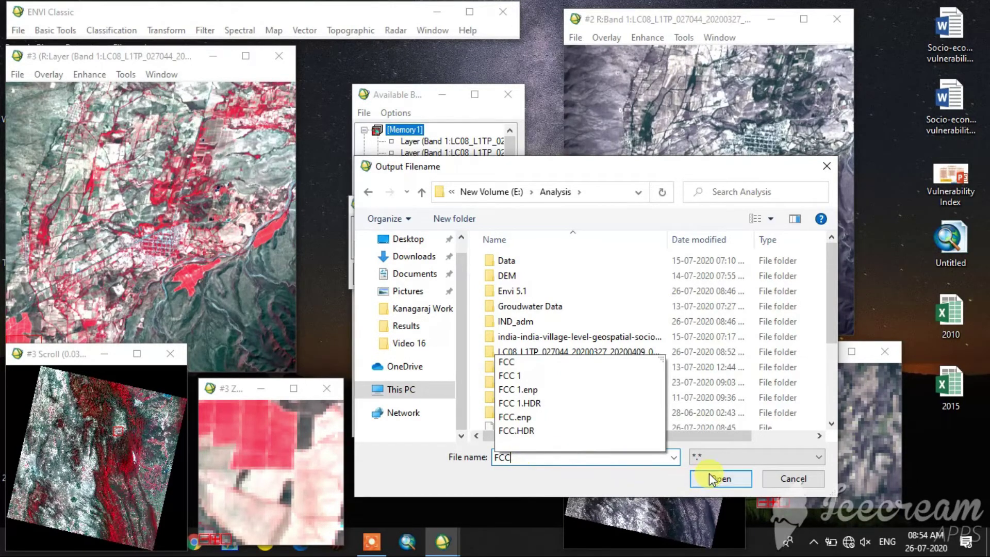
click(709, 476)
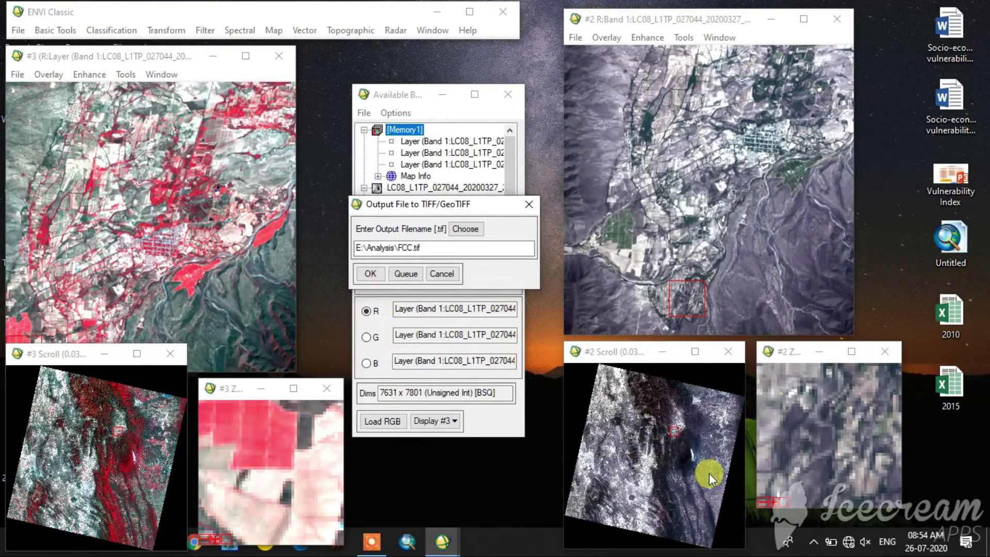
Step: Dismiss the file-conflict errors and export the stack as FCC2.tif instead
click(379, 274)
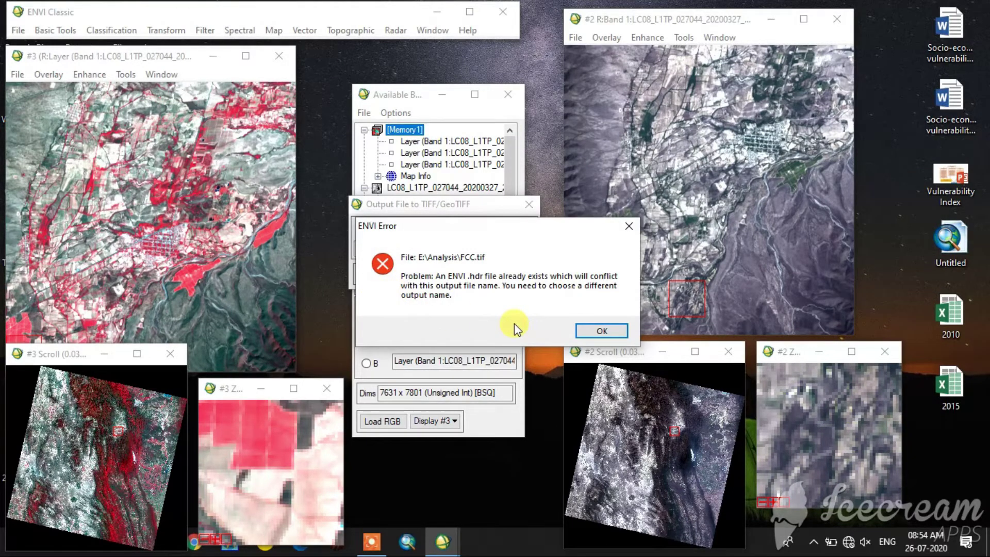
click(601, 331)
click(590, 235)
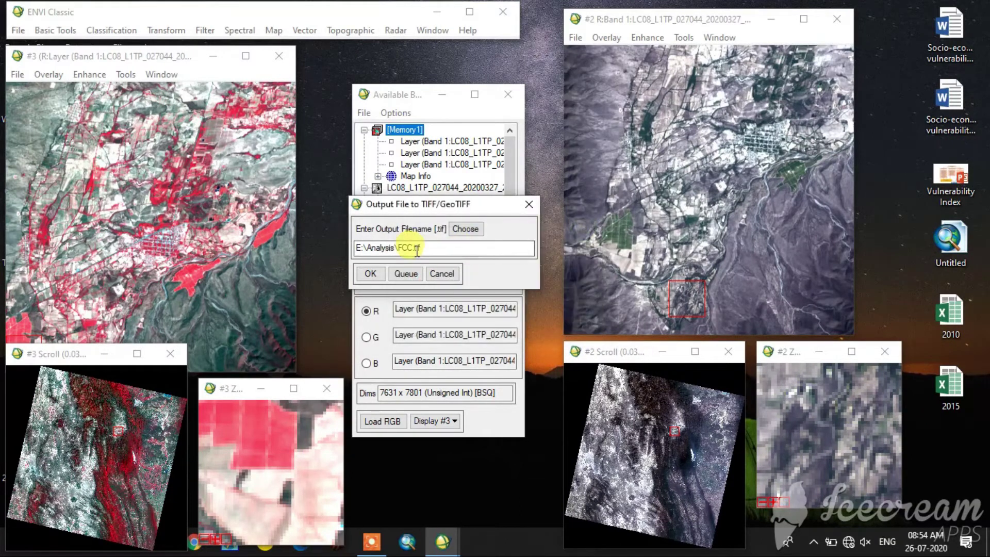
click(414, 249)
click(373, 275)
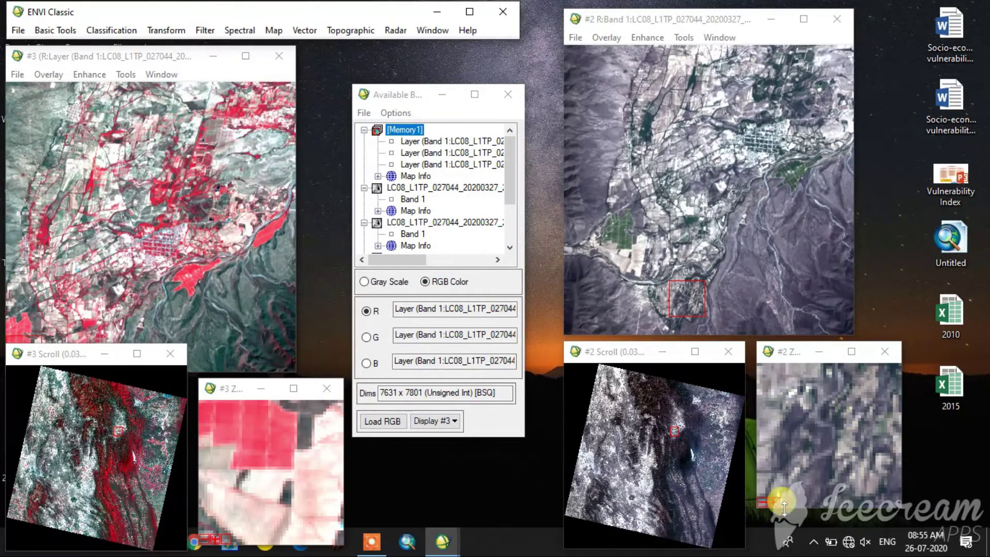
Step: Minimize all windows to the desktop and refresh it
click(984, 541)
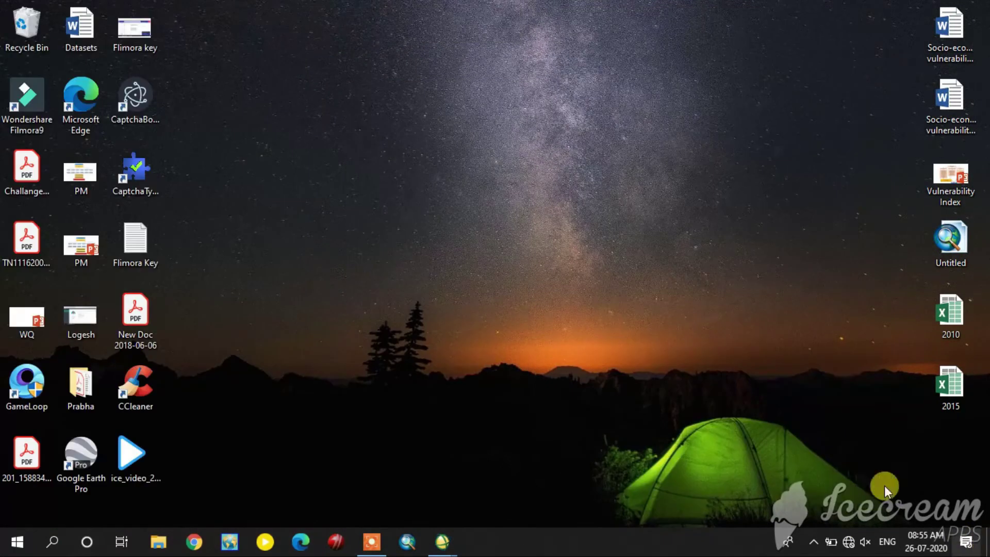
right_click(415, 255)
click(447, 298)
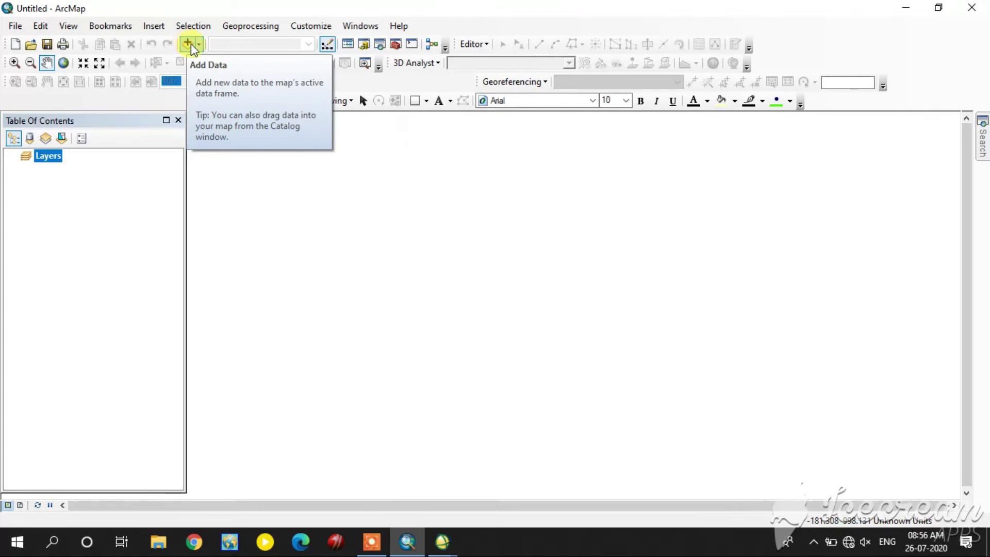
Step: Add E:\Analysis\FCC2.tif to the ArcMap map as an RGB layer
click(188, 45)
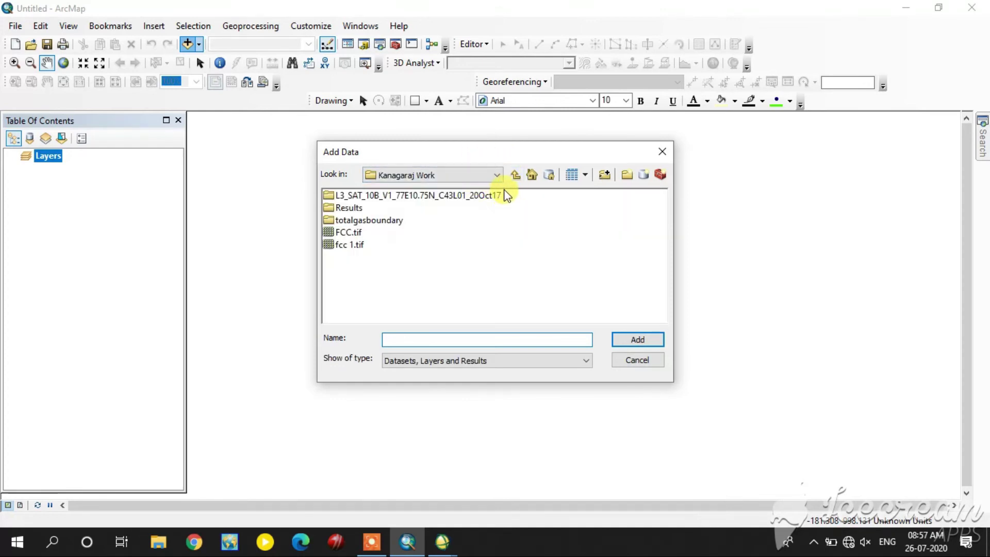
click(516, 176)
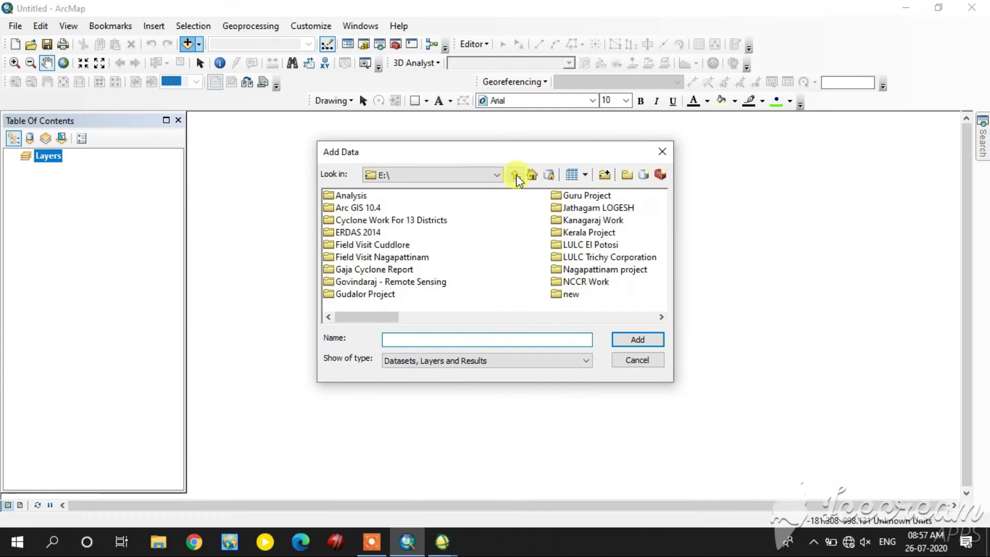
click(349, 198)
double_click(349, 199)
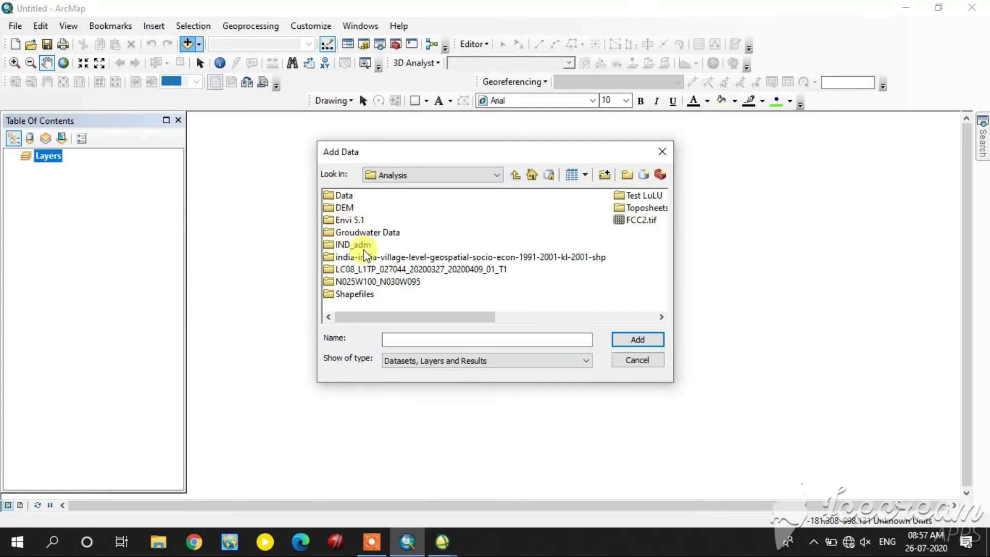
mouse_move(400, 318)
mouse_down()
mouse_move(482, 324)
mouse_move(511, 312)
mouse_up()
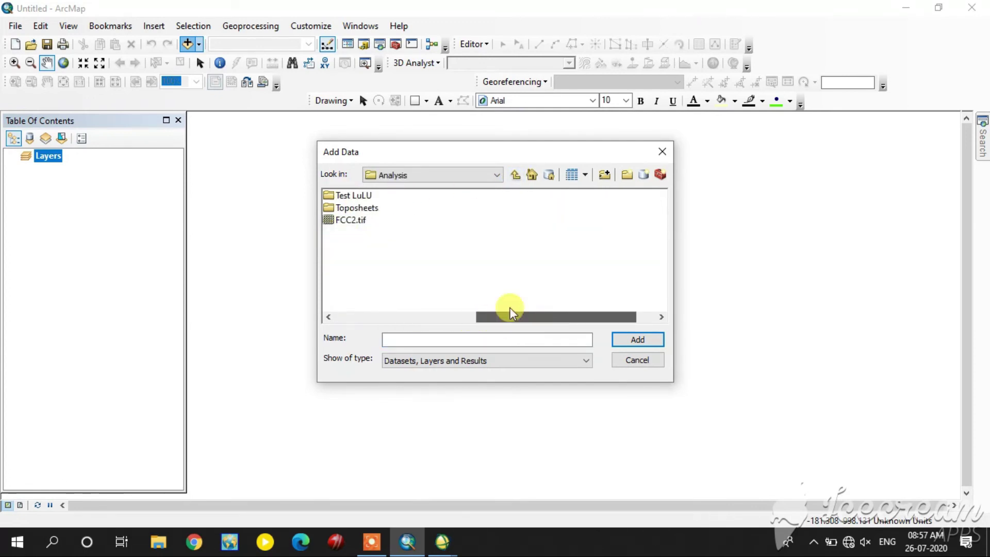
click(350, 221)
click(636, 344)
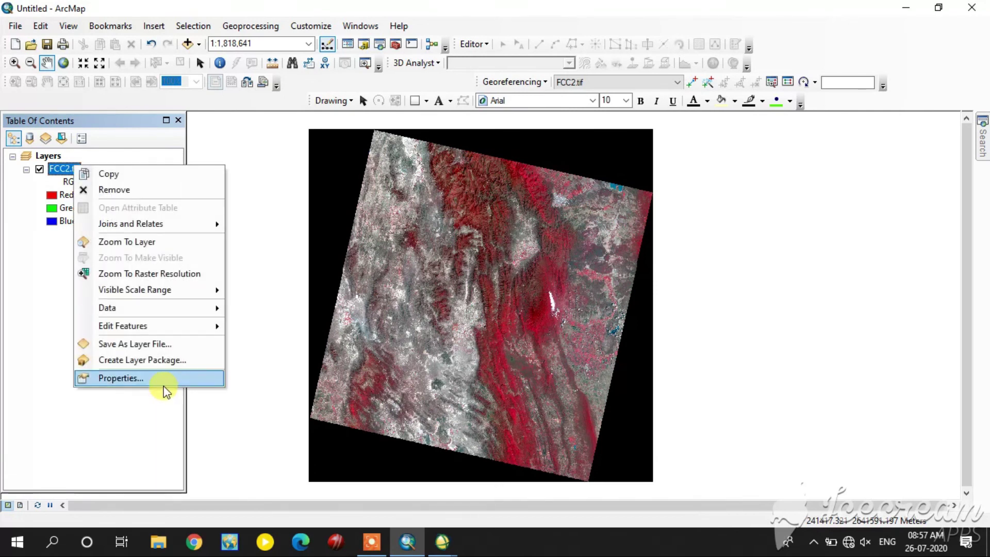
Step: Enable Display Background Value (0,0,0) in the FCC2.tif layer's Symbology properties and apply it
click(164, 385)
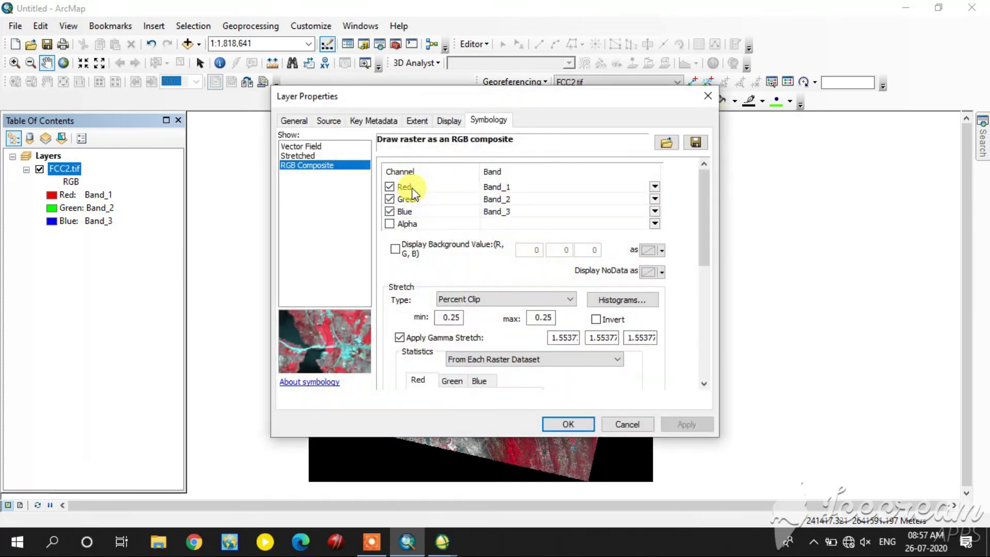
click(395, 250)
click(687, 424)
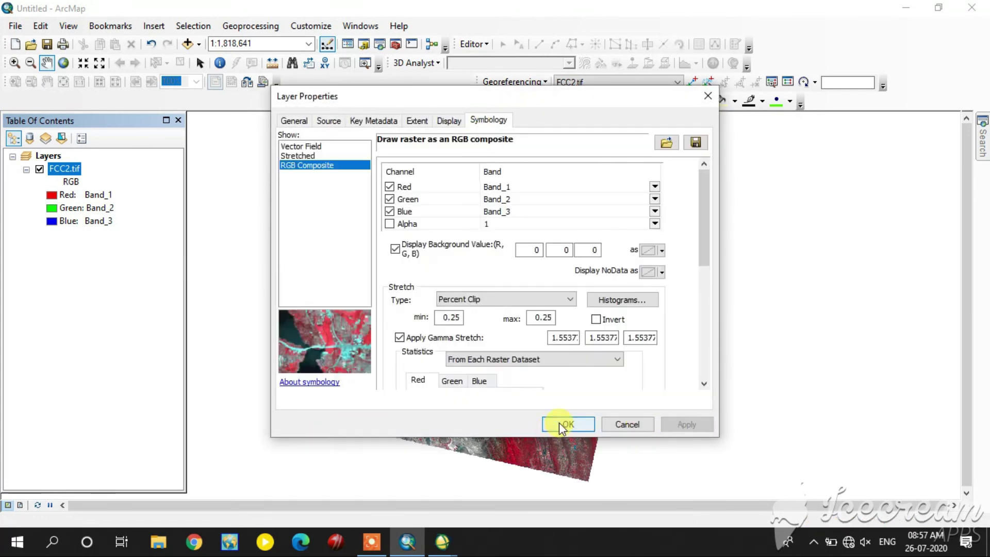
click(568, 424)
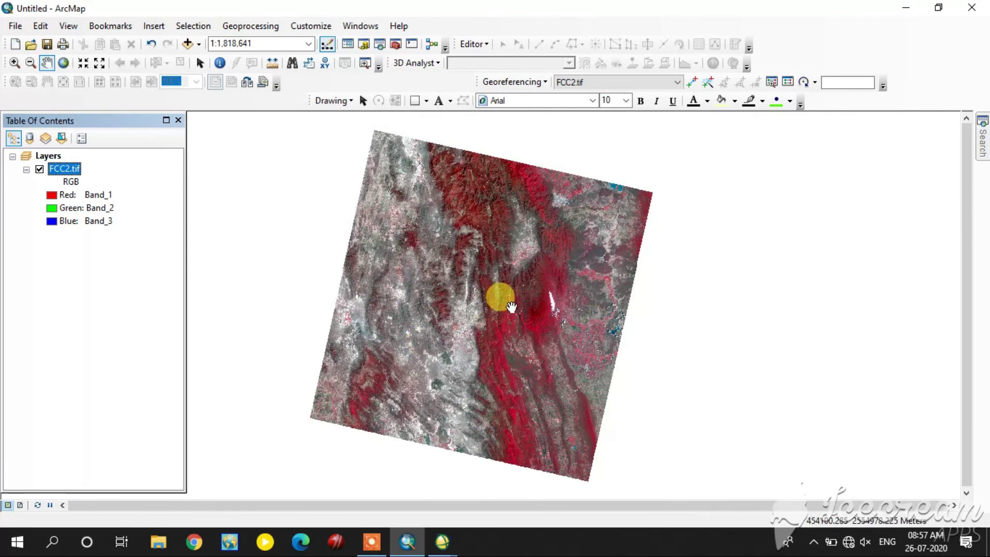